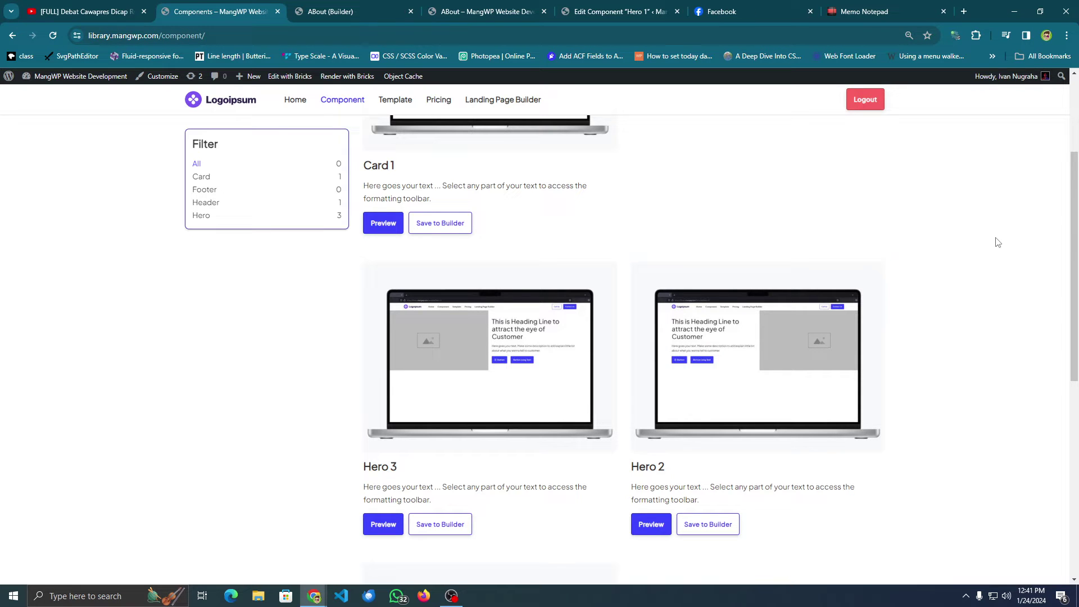
Glance over the component library, then bring up the About page in Bricks Builder
scroll(995, 241, "up", 3)
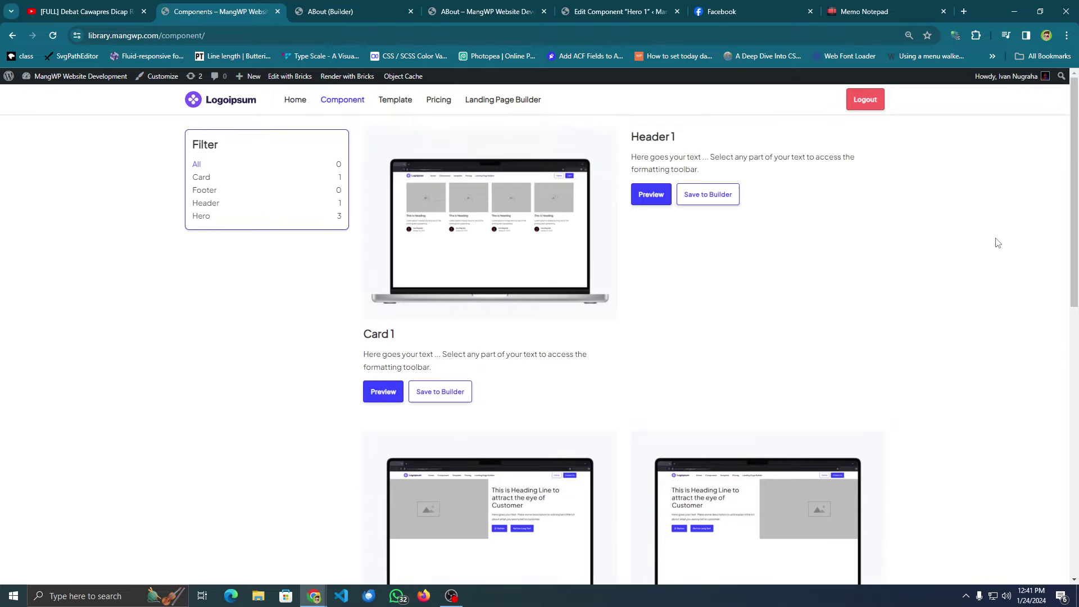
scroll(985, 245, "down", 5)
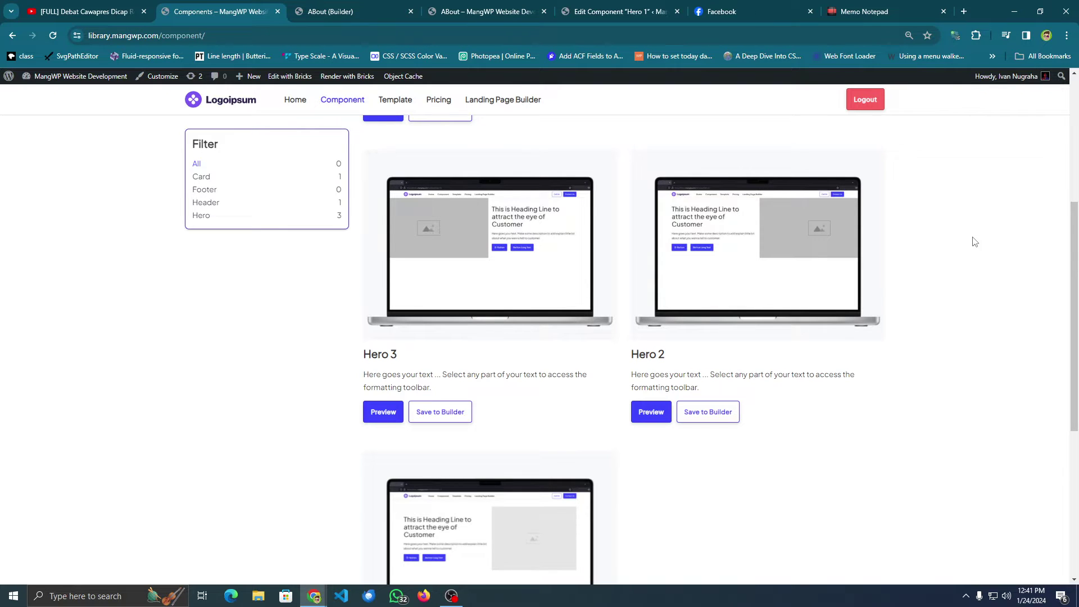
scroll(974, 242, "down", 2)
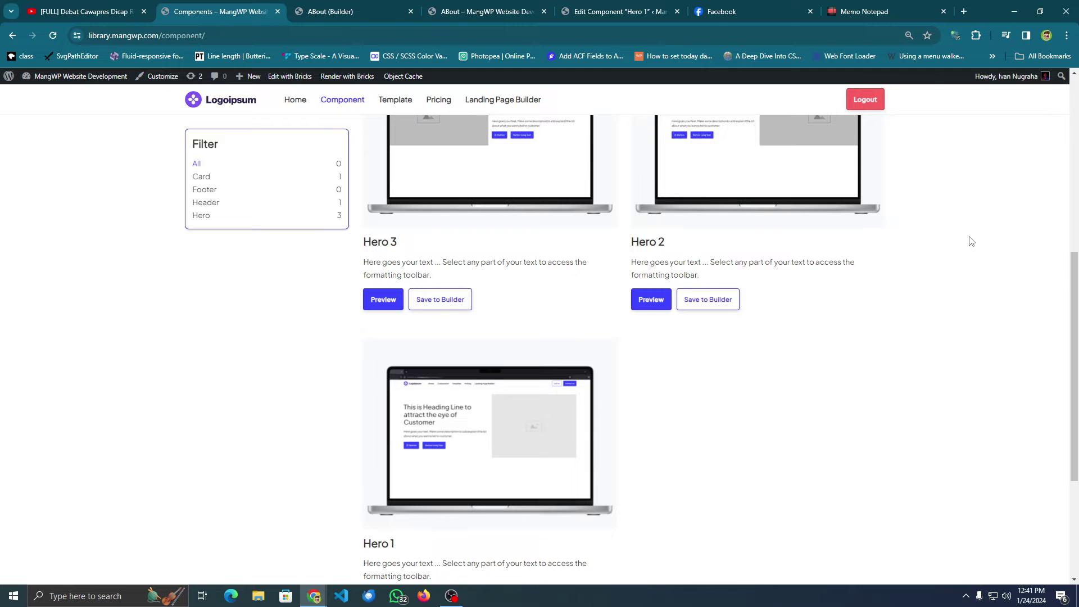
scroll(971, 242, "up", 7)
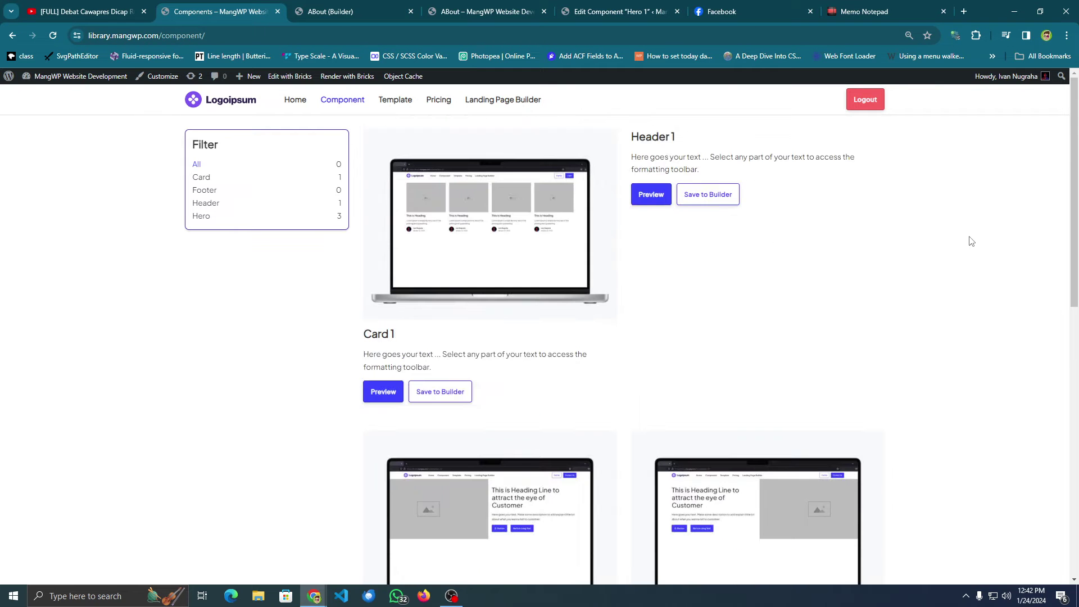
left_click(366, 5)
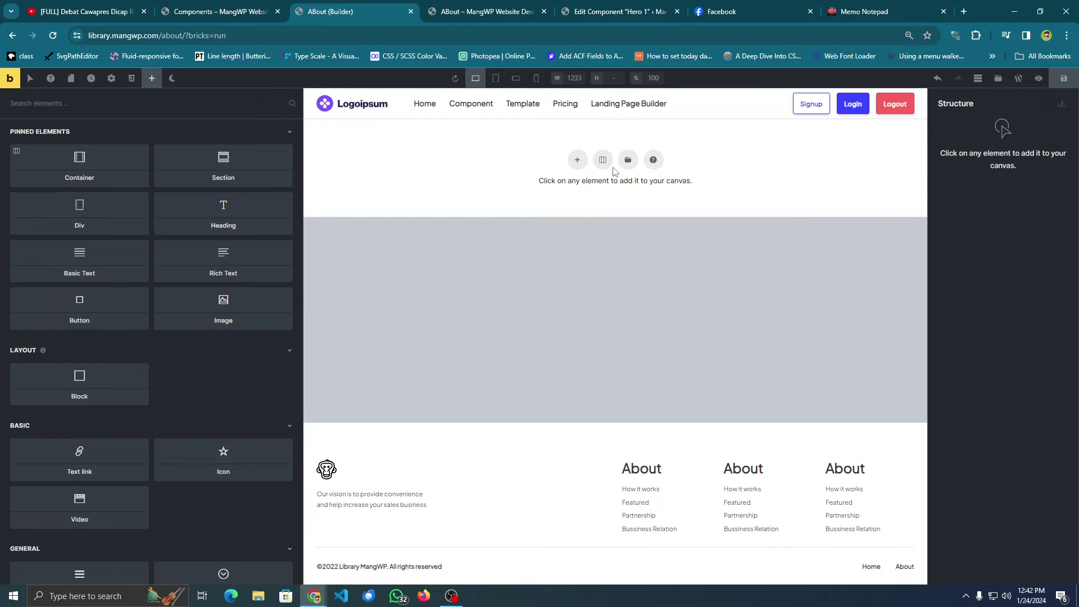
key("ctrl+shift+Tab")
scroll(511, 284, "down", 8)
scroll(474, 348, "up", 8)
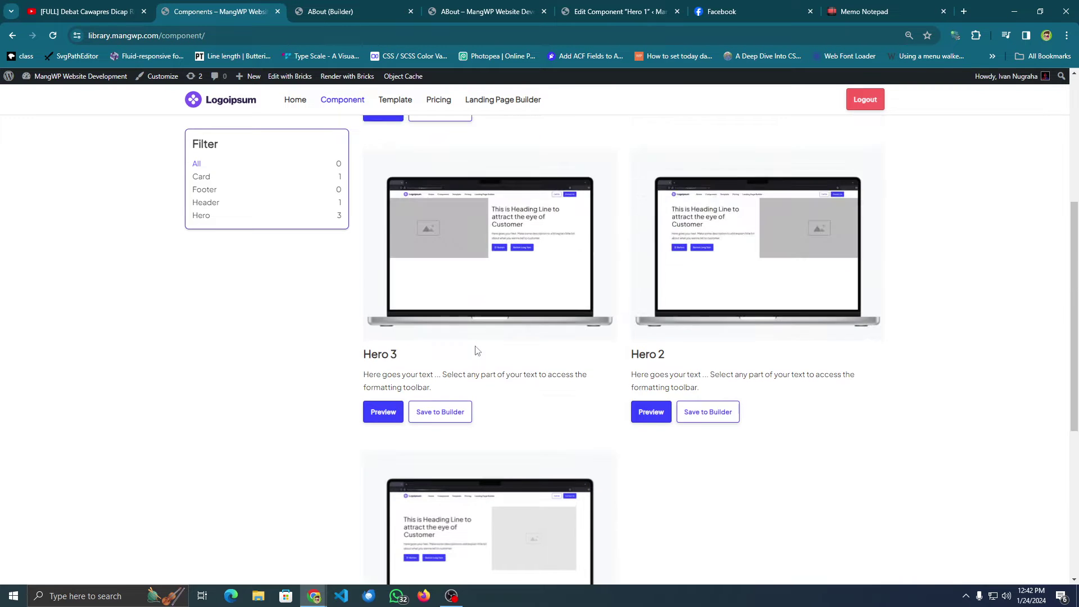
key("ctrl+Tab")
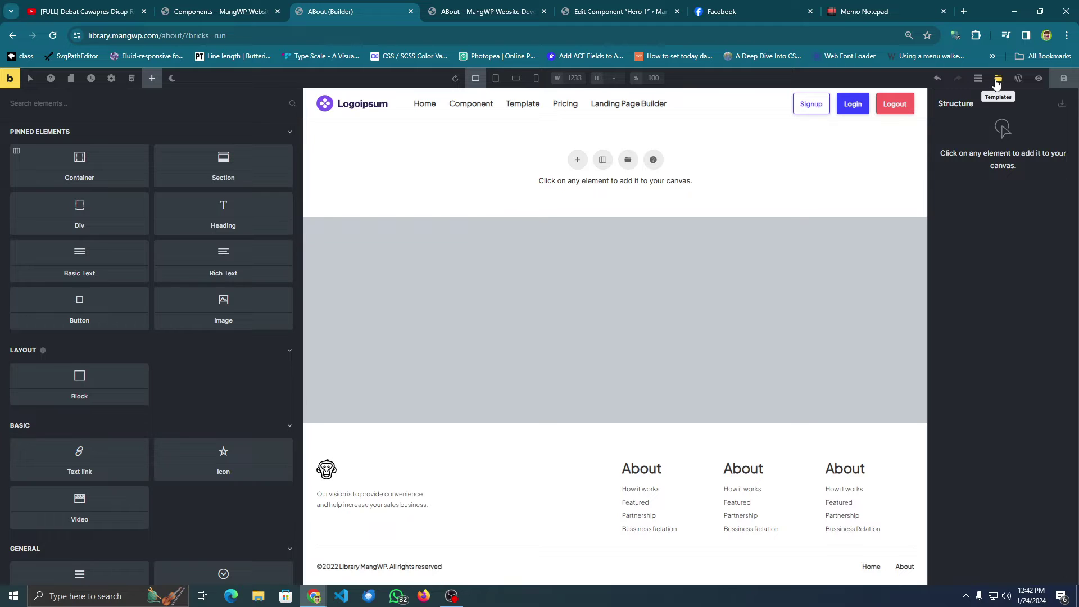
Insert the Hero 1 template from Templates, then insert Card 1 below it
left_click(997, 82)
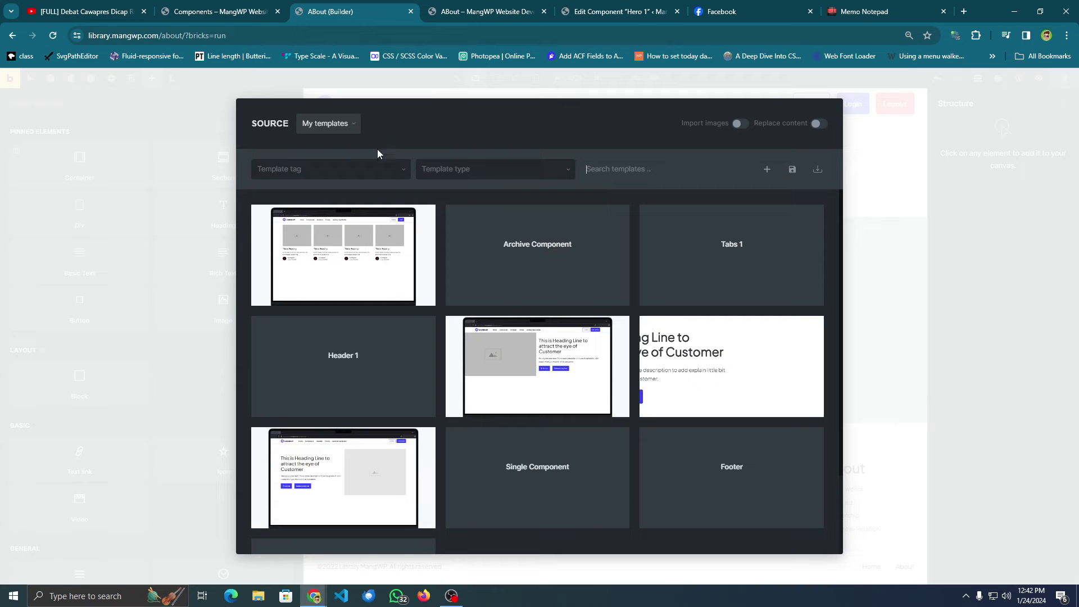
mouse_move(590, 330)
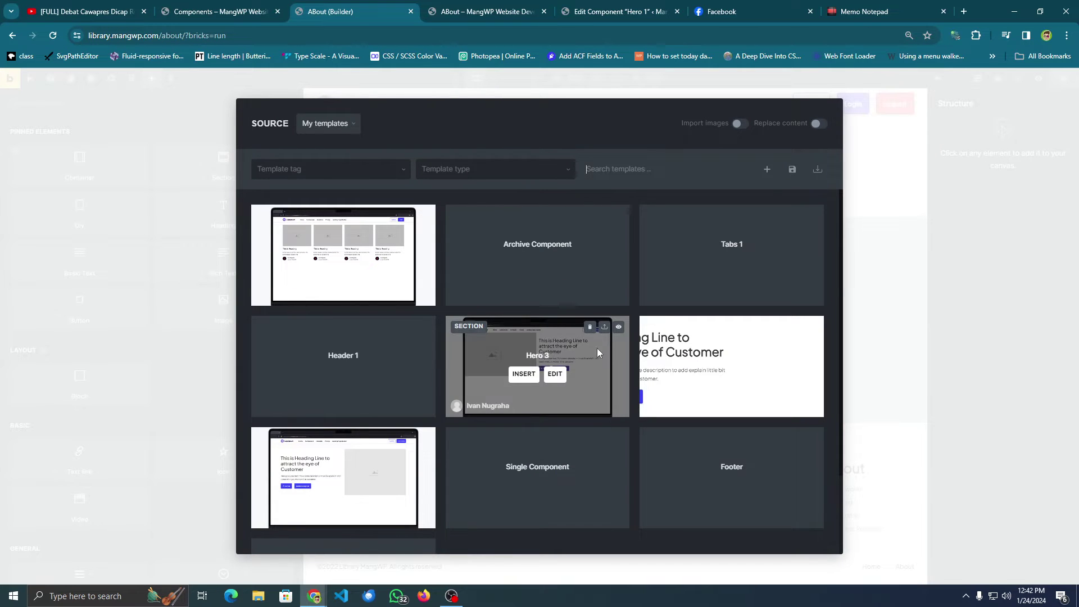
scroll(587, 340, "down", 2)
scroll(551, 327, "up", 2)
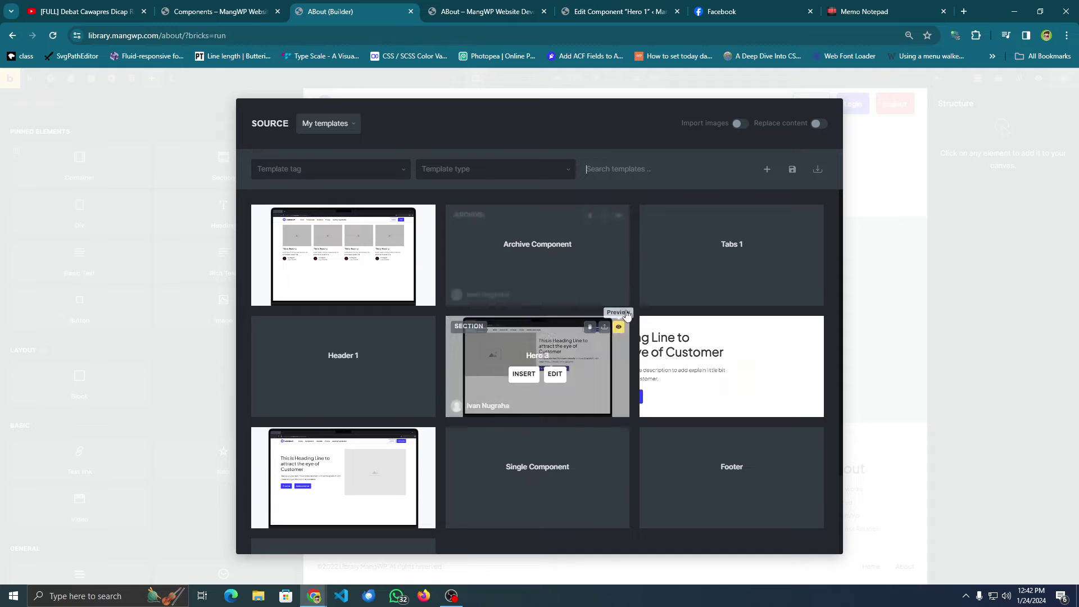
mouse_move(413, 439)
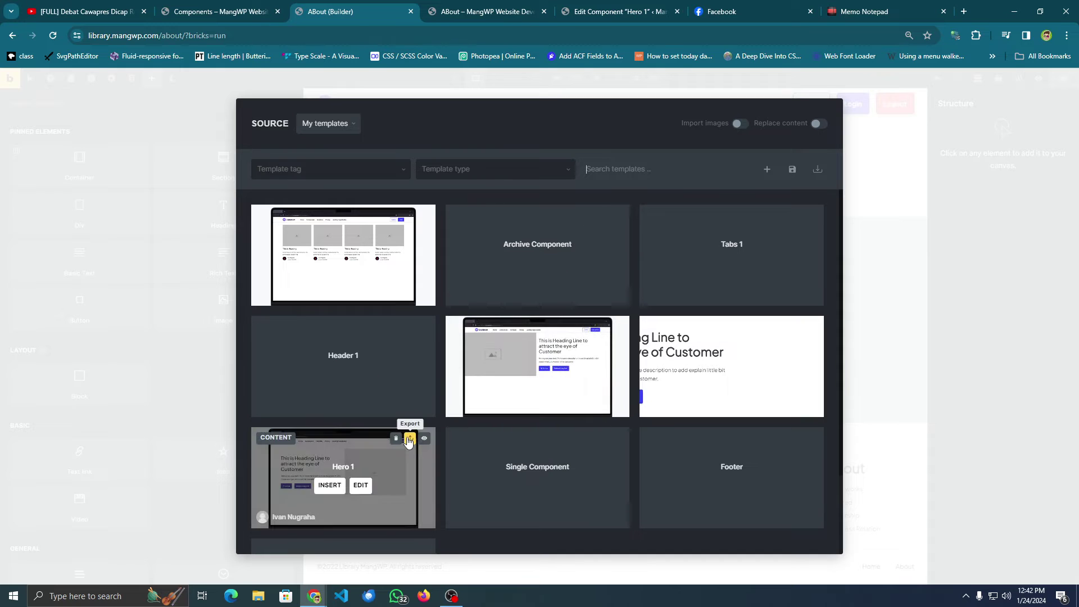
left_click(329, 486)
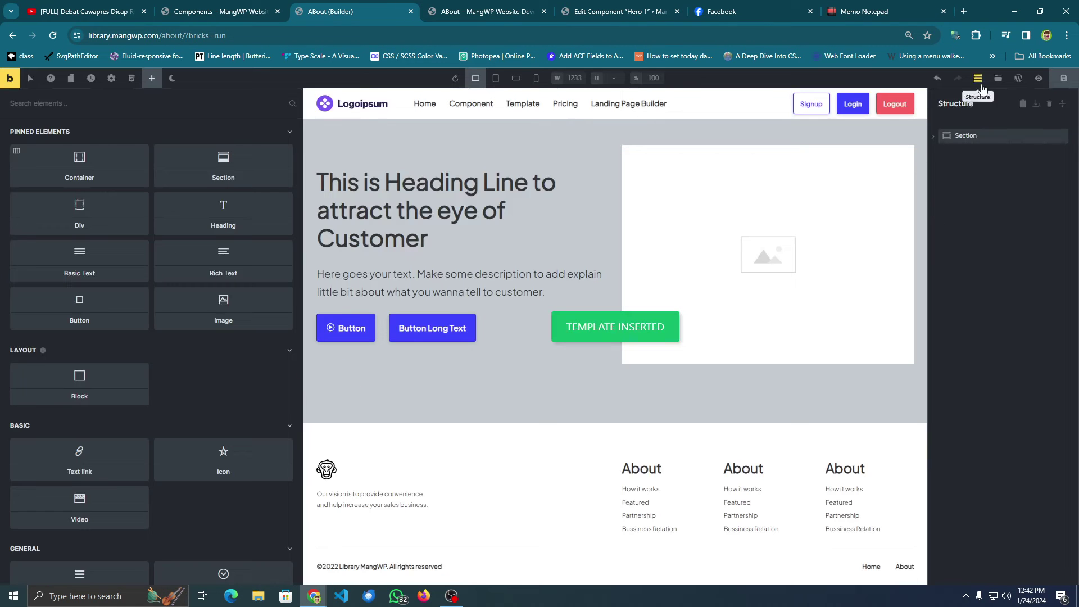
left_click(995, 79)
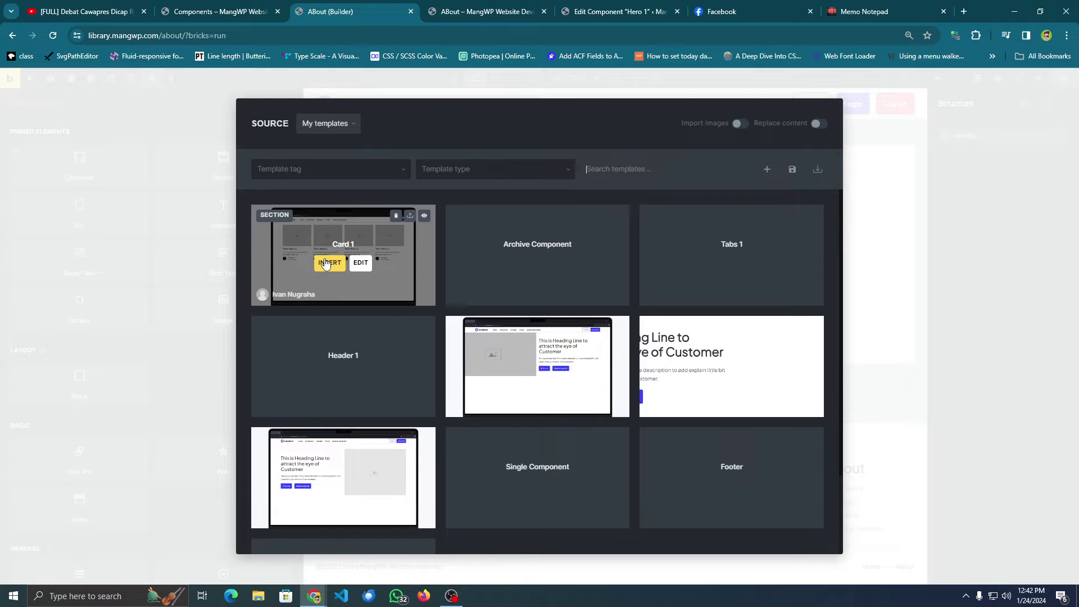
left_click(326, 262)
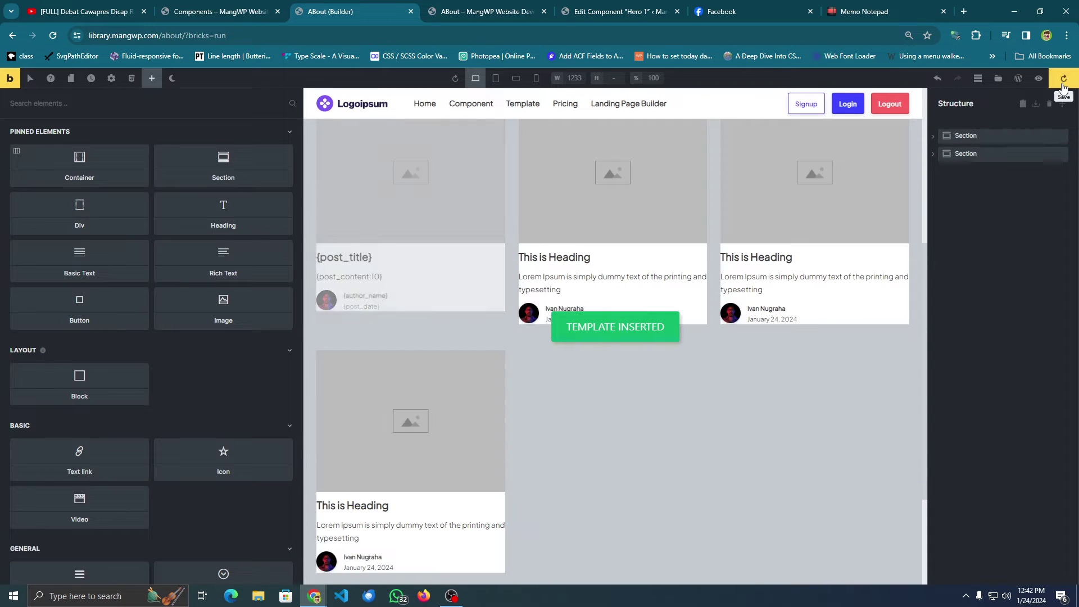
Save the About page and review its front-end preview: hero above a four-card grid
left_click(1062, 87)
left_click(483, 11)
scroll(513, 185, "down", 5)
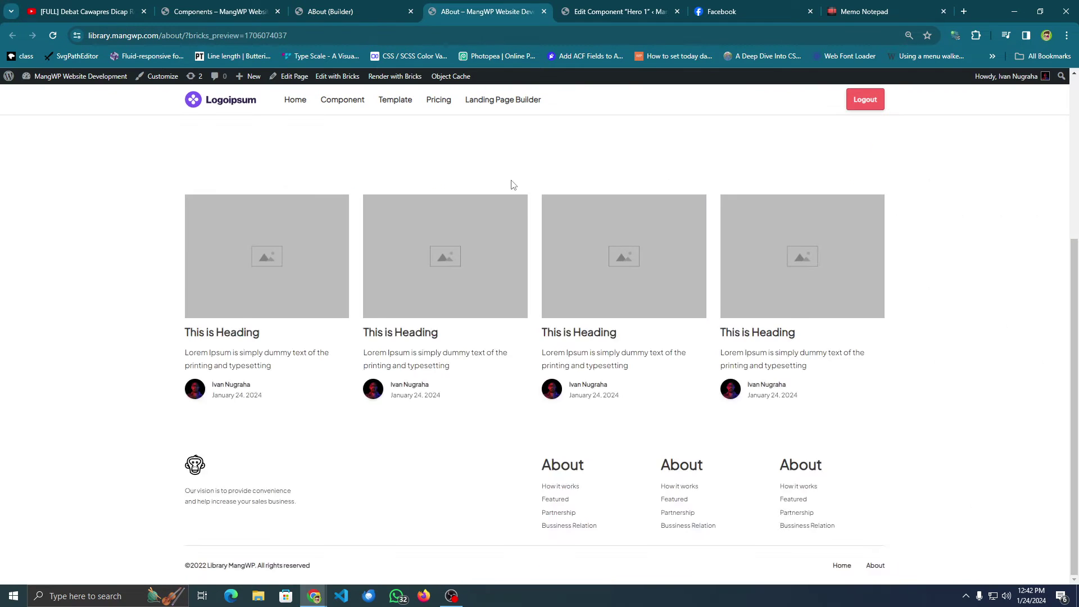
scroll(512, 184, "up", 4)
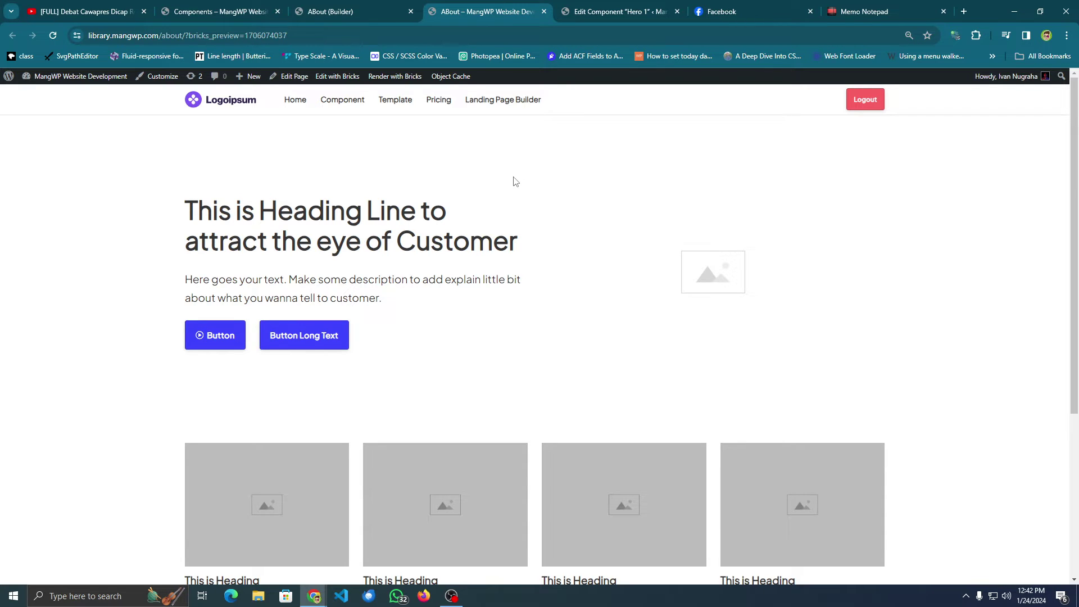
scroll(513, 181, "down", 3)
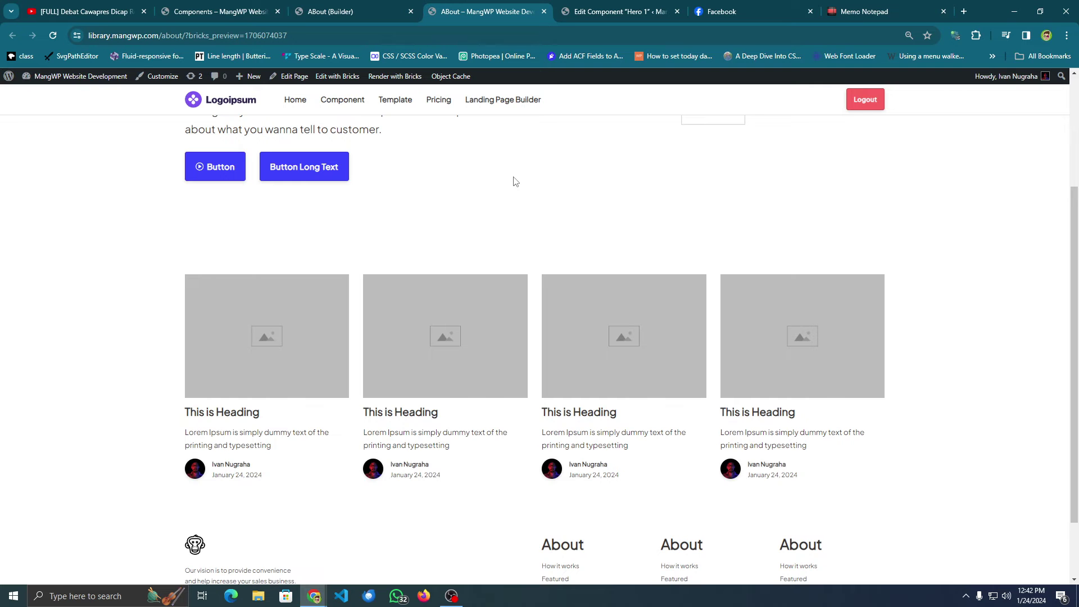
scroll(513, 182, "up", 3)
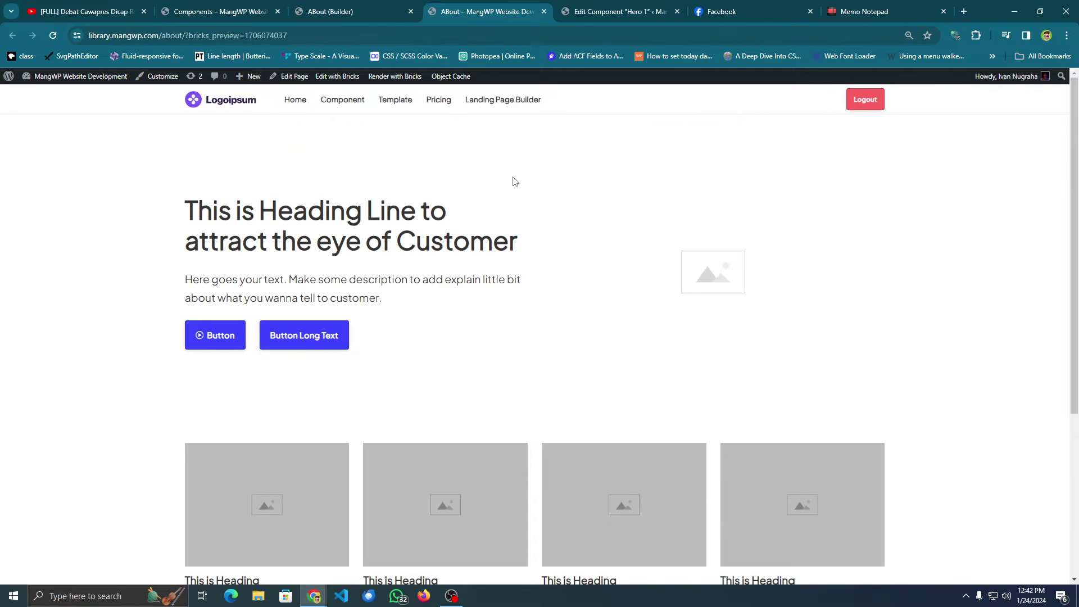
scroll(477, 154, "down", 5)
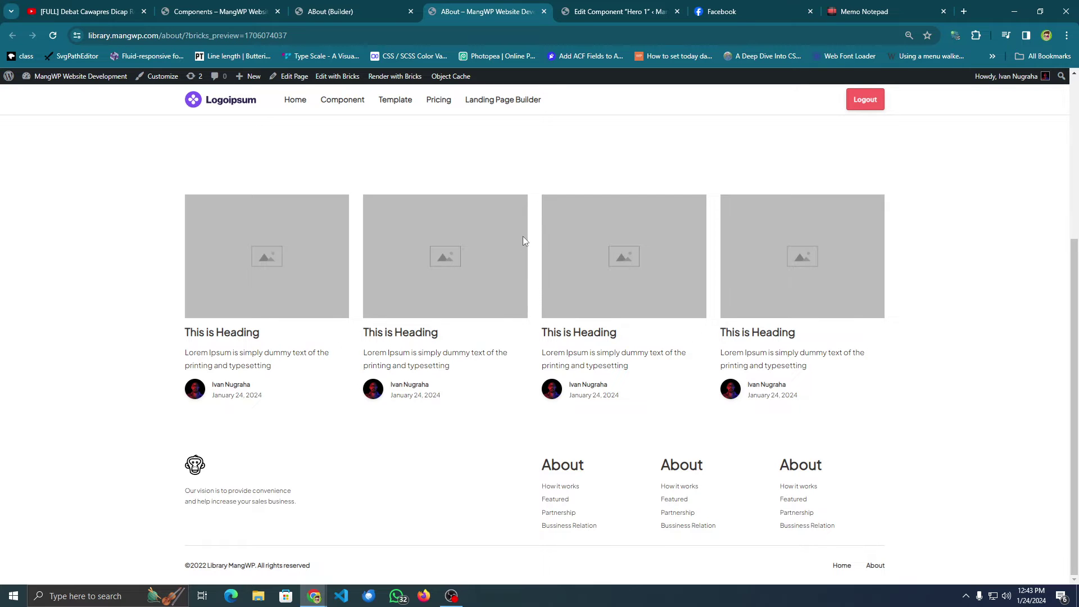
left_click_drag(824, 367, 233, 322)
Delete the second section holding the card grid and save the About page
left_click(305, 215)
left_click(337, 11)
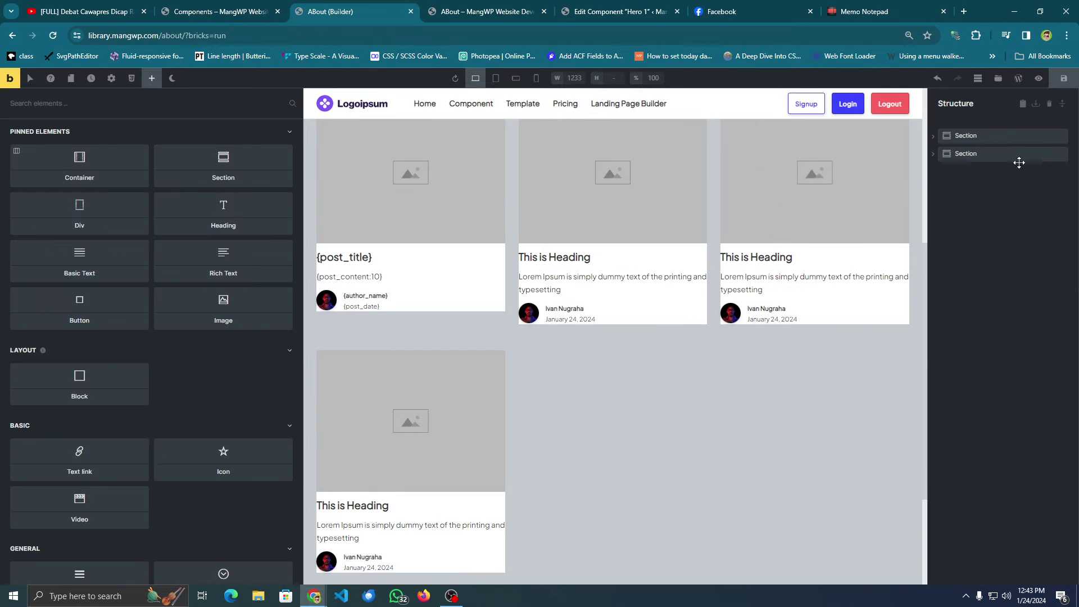
left_click(1058, 159)
left_click(1063, 78)
Reload the About preview to confirm only the hero remains, then open the Component page
left_click(477, 11)
key("F5")
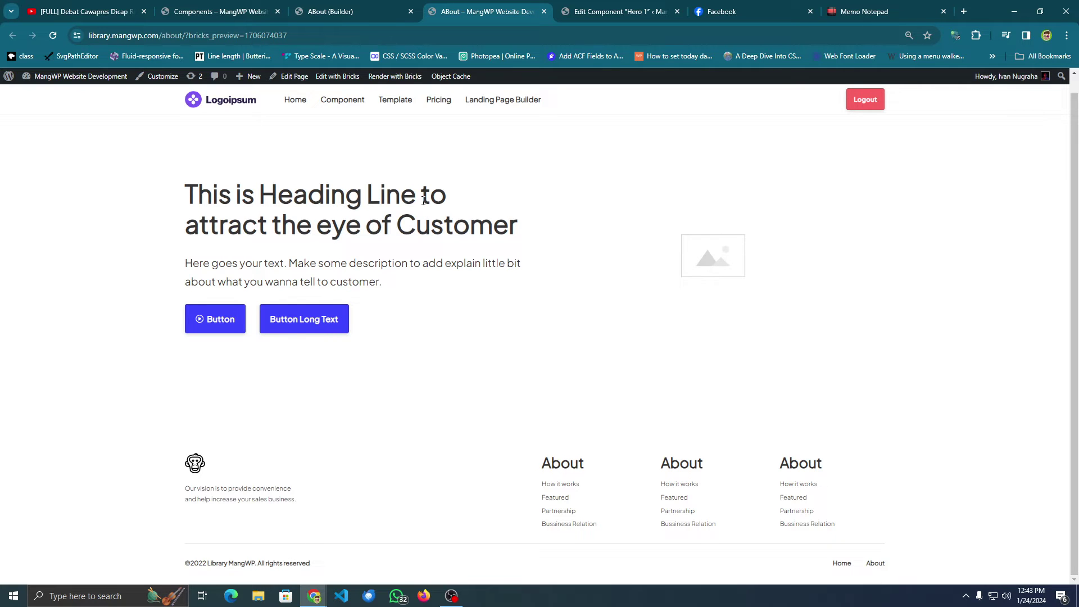
left_click(242, 9)
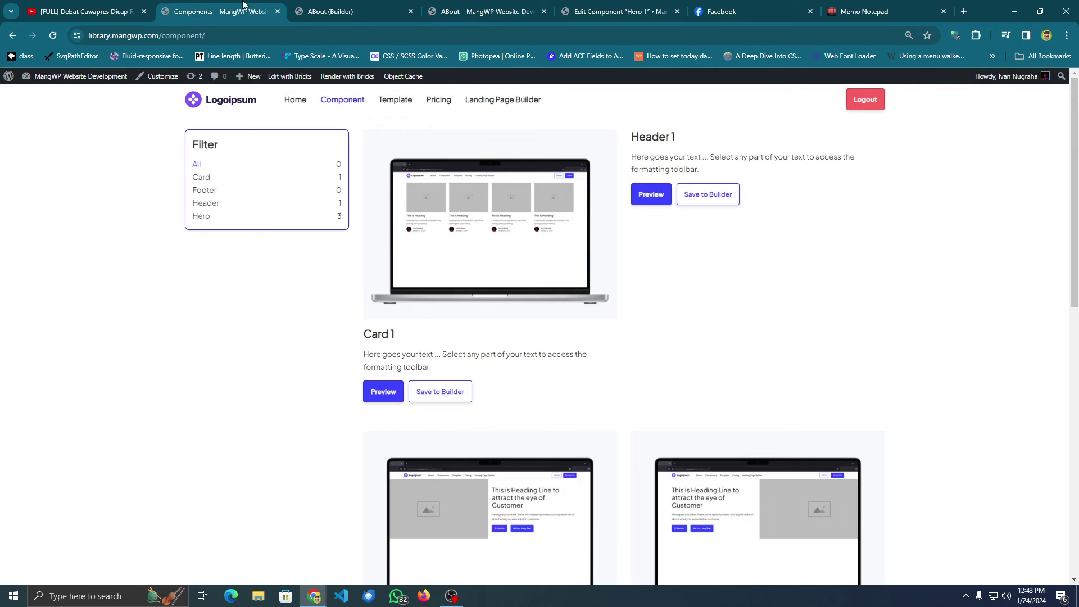
left_click(425, 9)
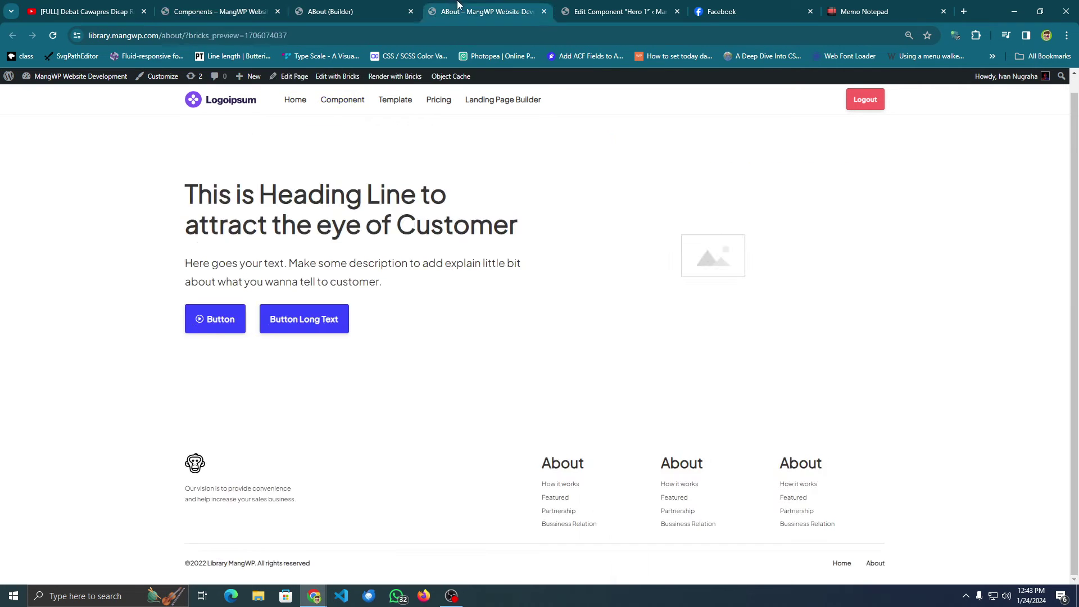
left_click(257, 5)
left_click(337, 10)
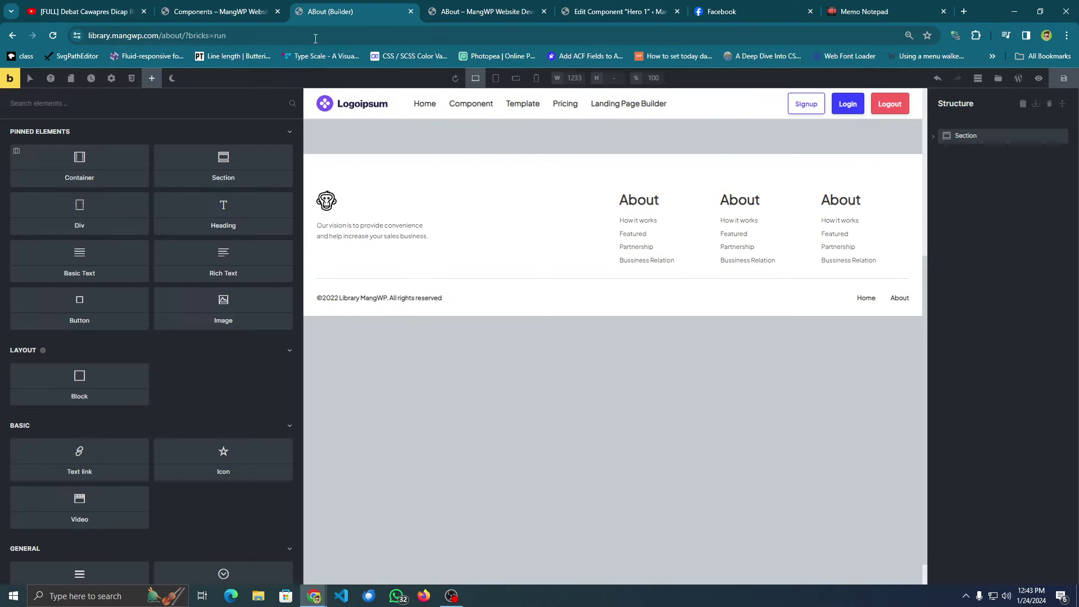
left_click(504, 5)
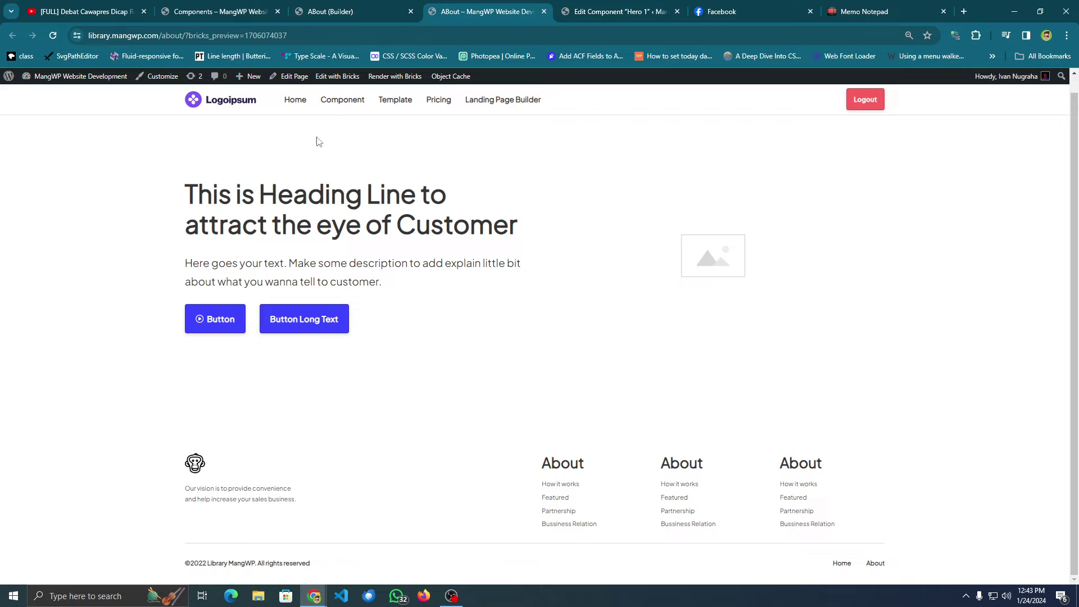
left_click(342, 100)
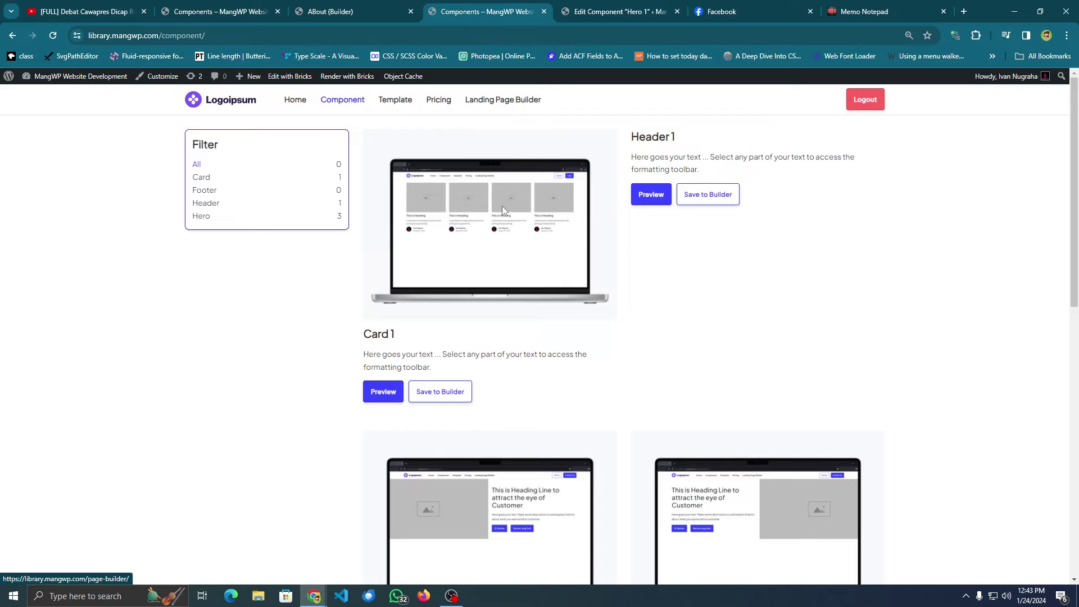
Briefly open and close the Landing Page Builder tab and check the site's cookies in DevTools
middle_click(503, 107)
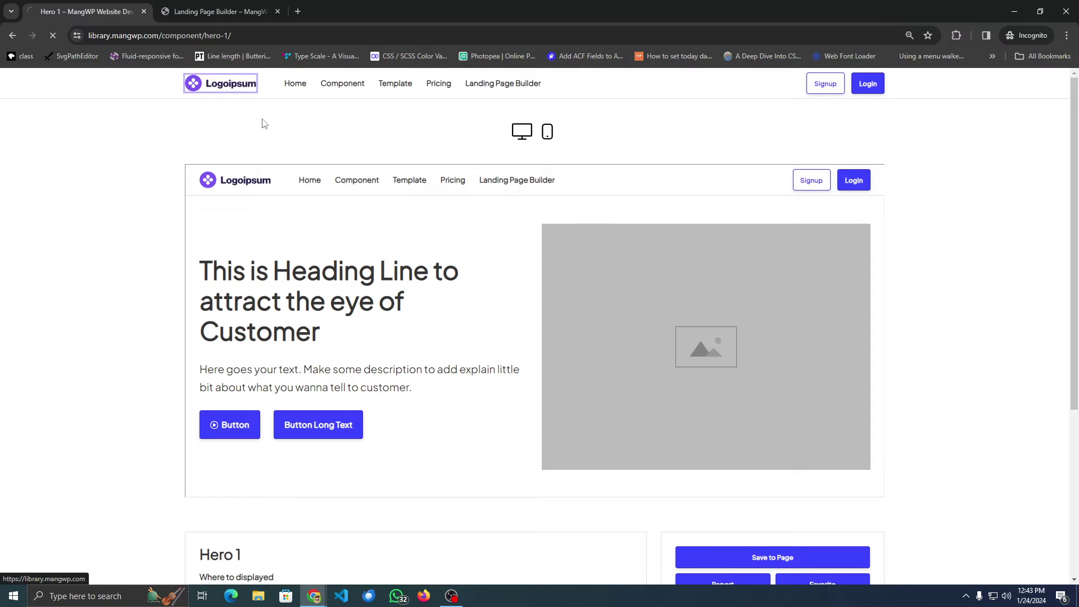
left_click(233, 12)
left_click(279, 11)
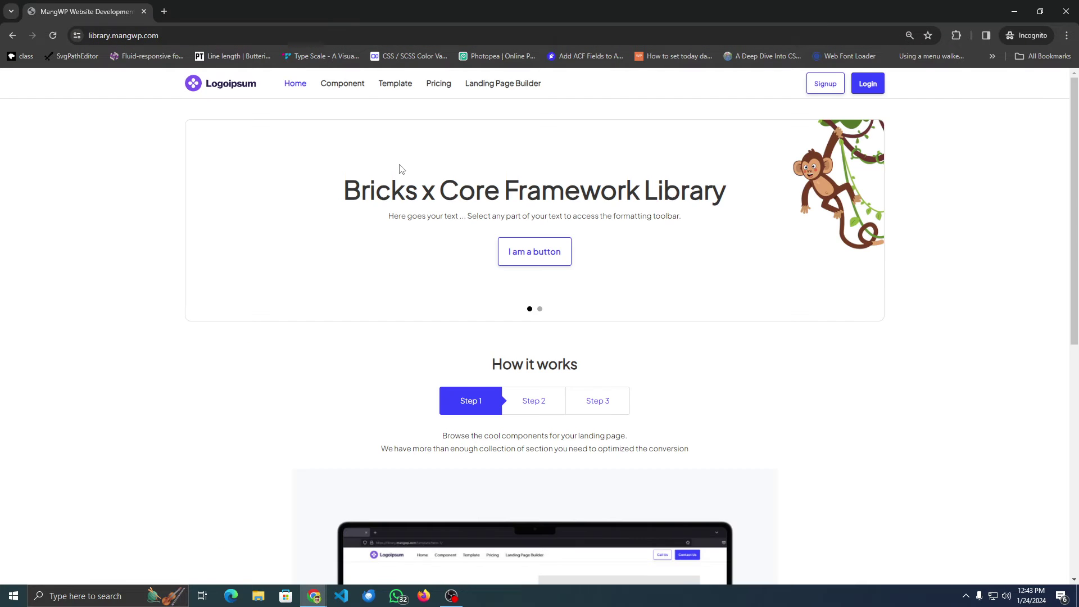
key("ctrl+shift+c")
left_click(496, 400)
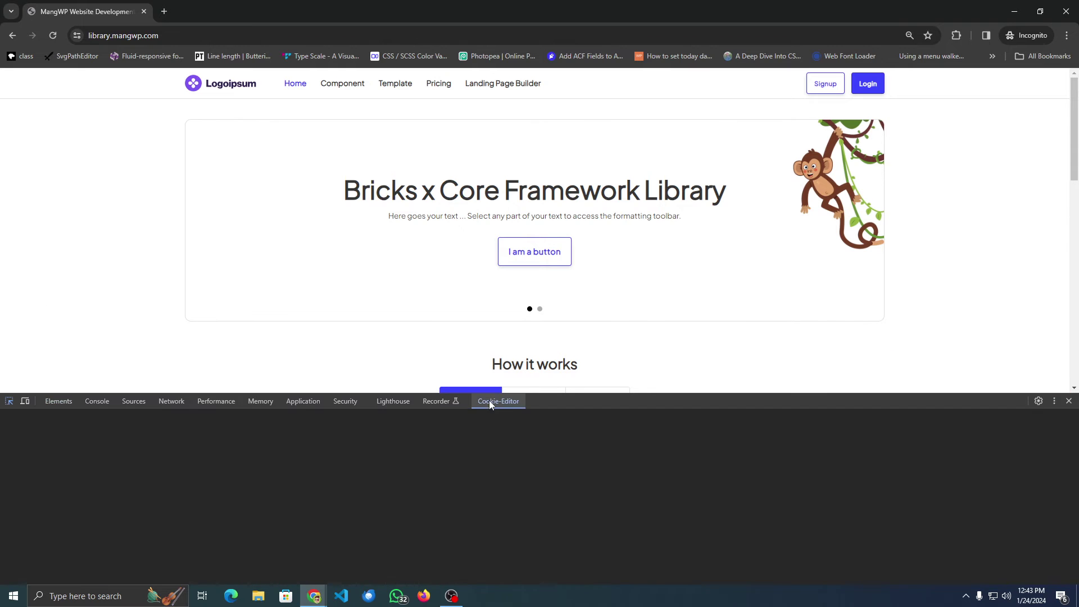
left_click(1068, 401)
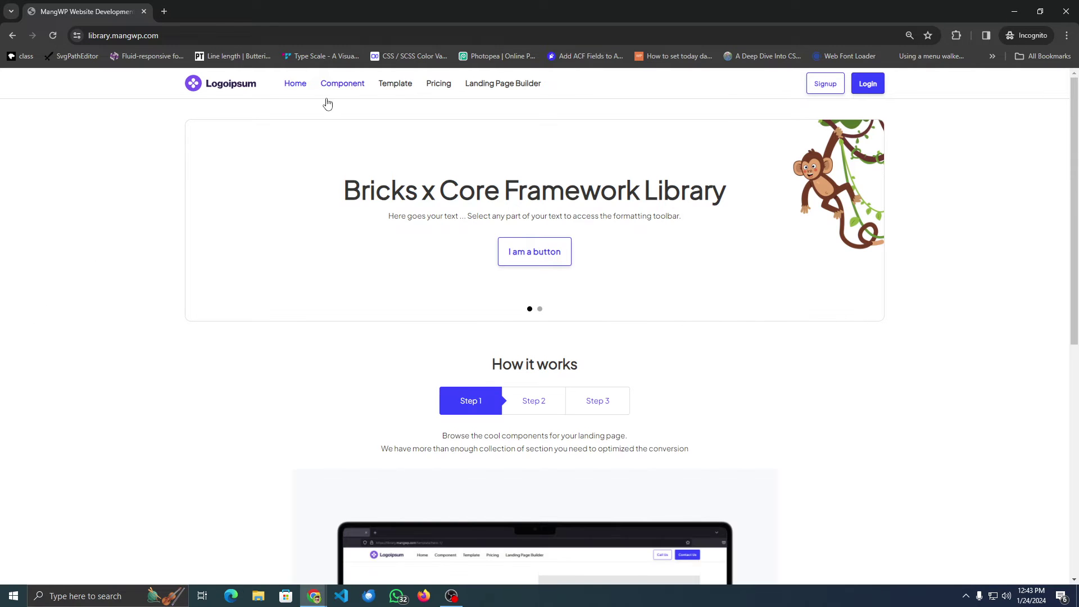
left_click(342, 83)
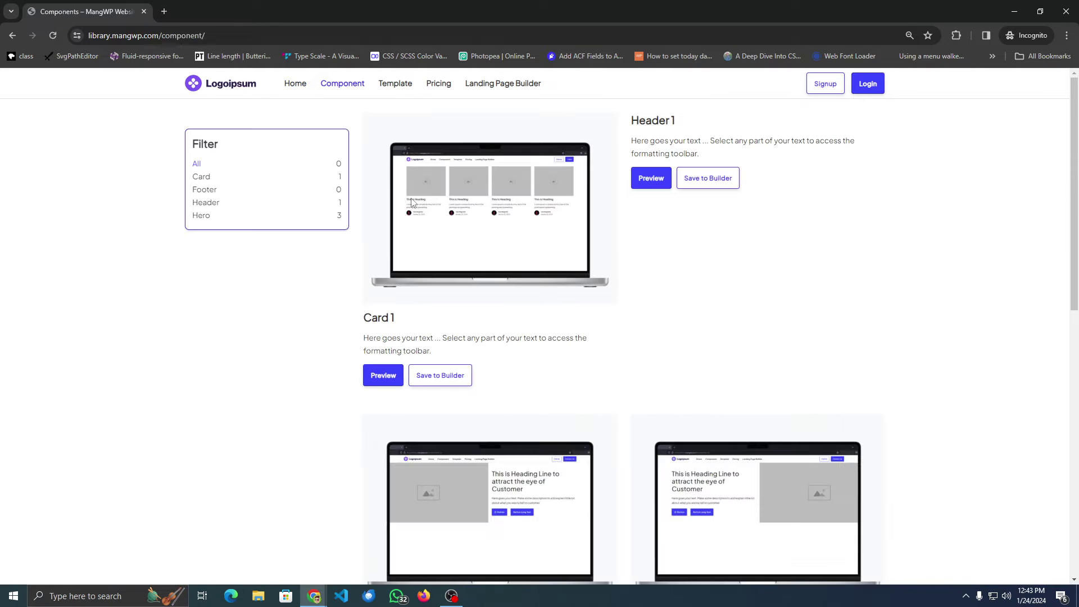
left_click(502, 83)
left_click(271, 15)
Open the Hero 1 preview and toggle it between mobile and desktop widths
scroll(548, 170, "down", 5)
scroll(505, 256, "down", 2)
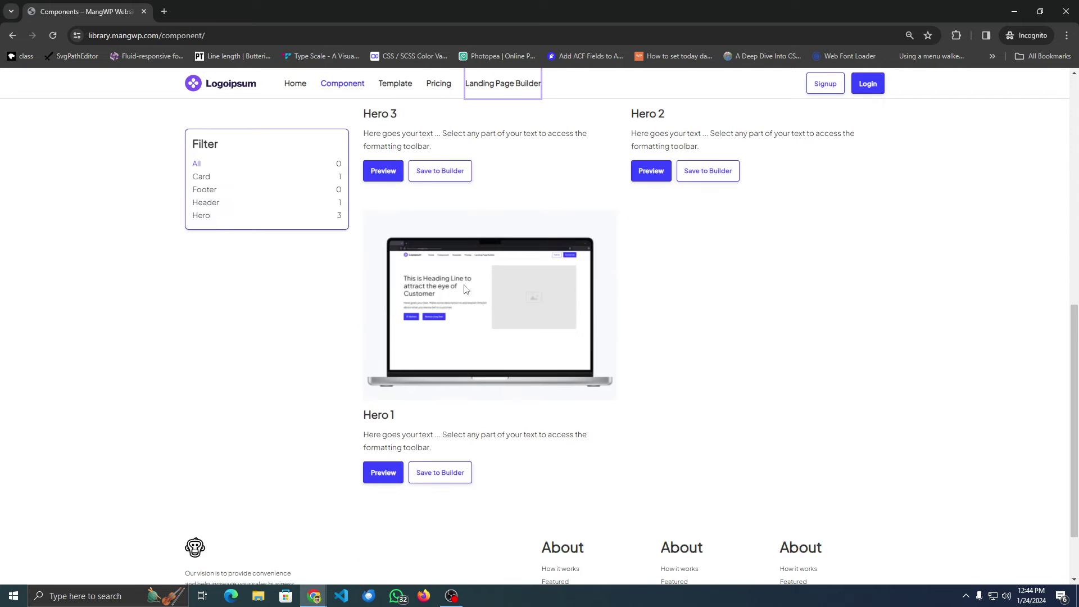
scroll(428, 371, "up", 8)
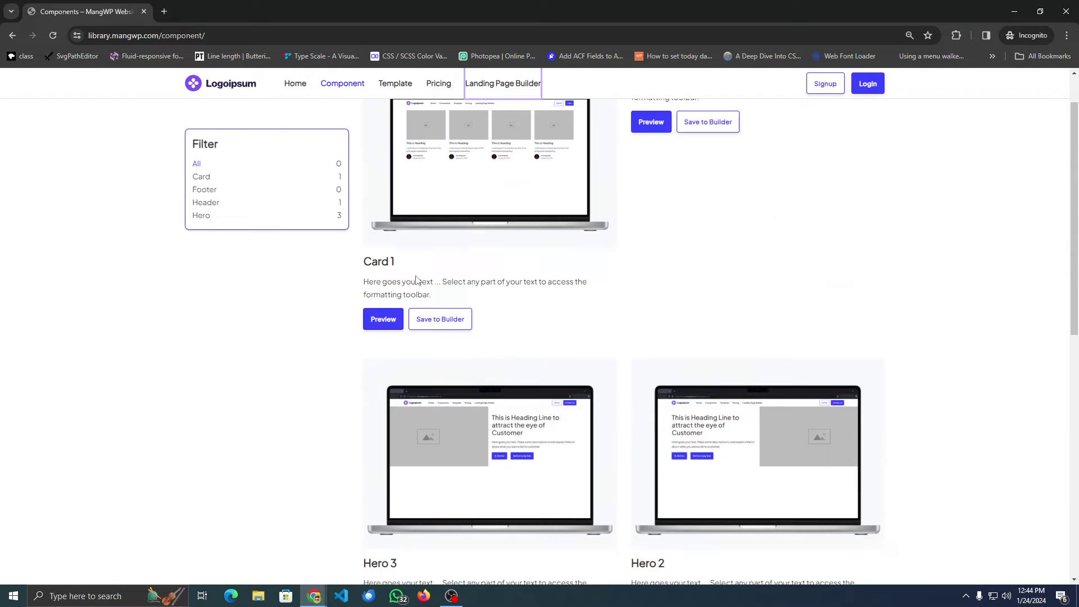
scroll(427, 281, "down", 10)
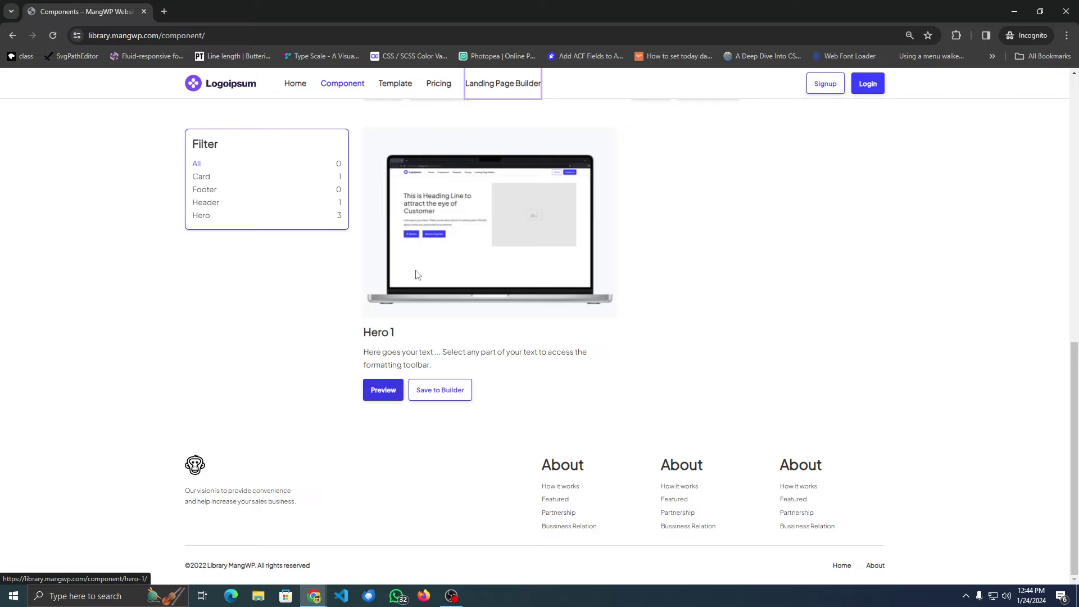
left_click(378, 396)
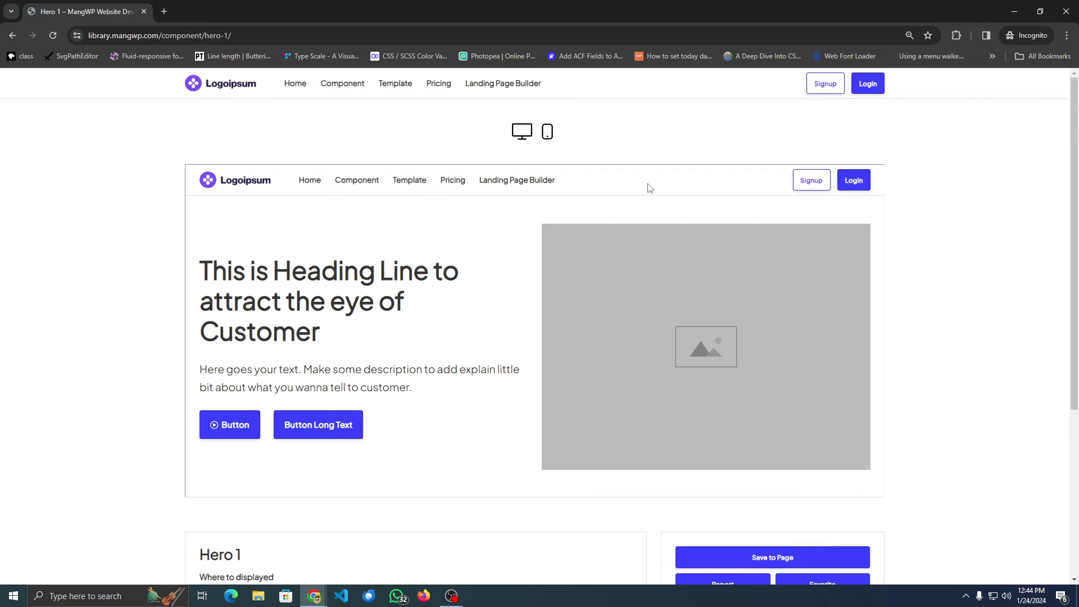
left_click(549, 139)
left_click(521, 134)
left_click(530, 134)
left_click(525, 133)
double_click(548, 135)
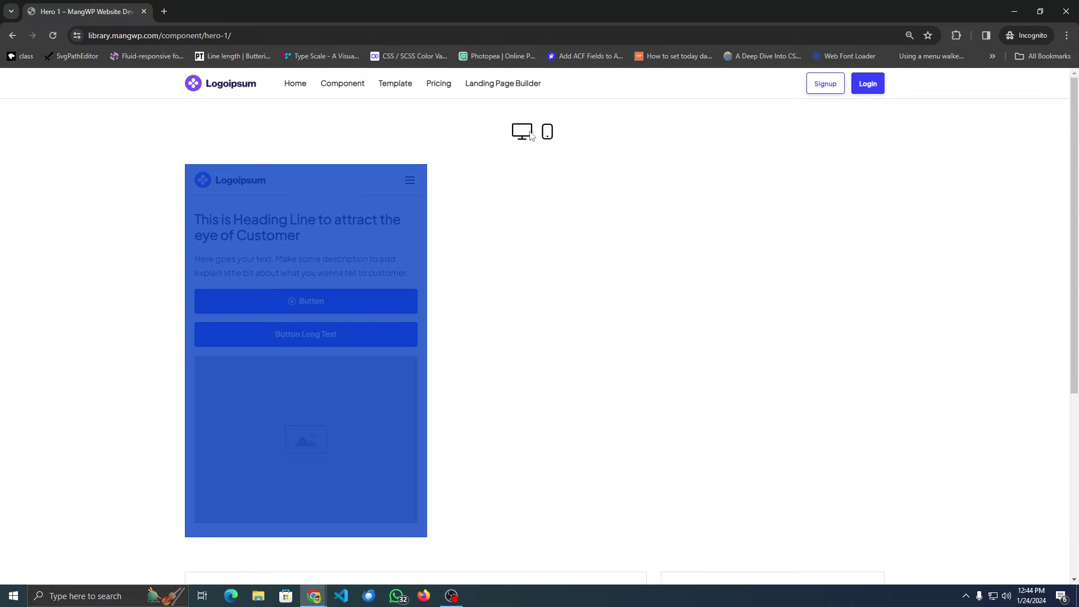
left_click(549, 135)
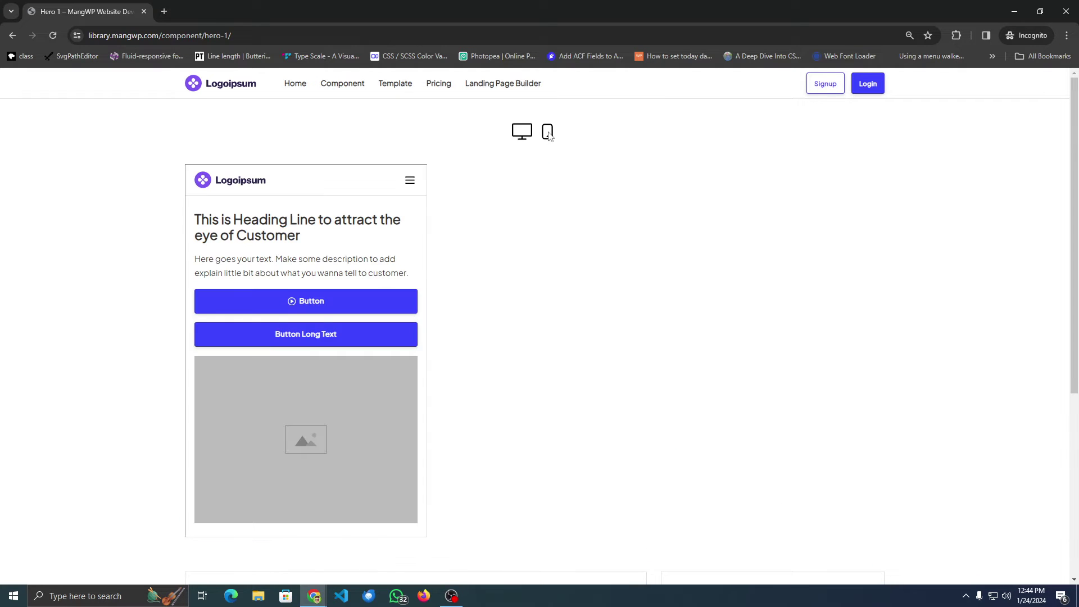
Return the preview to desktop width and save Hero 1 as a favorite
left_click(205, 36)
left_click_drag(206, 36, 229, 35)
left_click(546, 132)
left_click(522, 131)
scroll(731, 224, "down", 3)
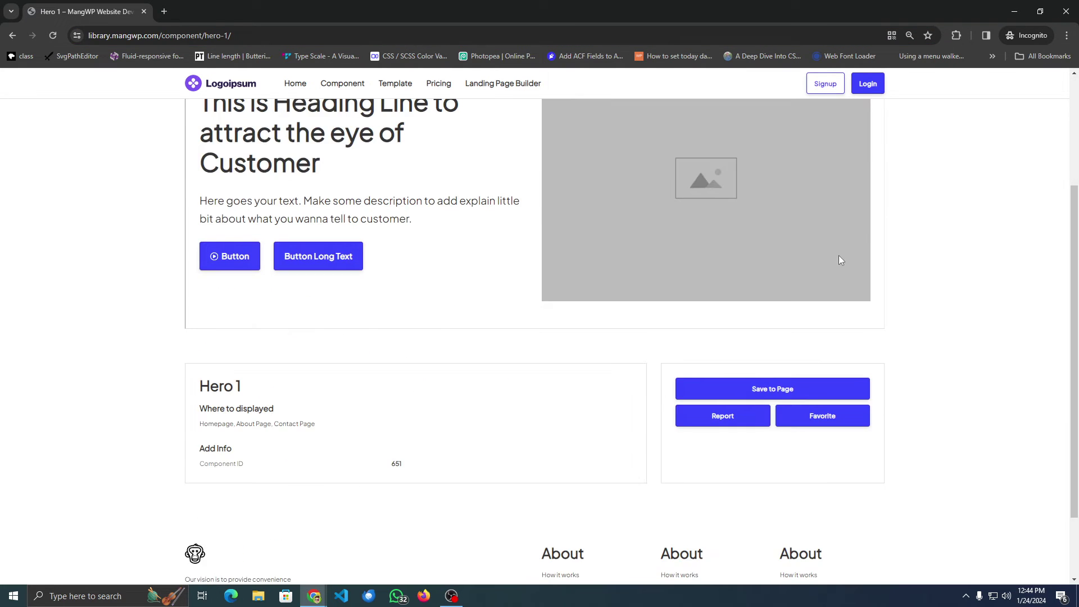
left_click(779, 390)
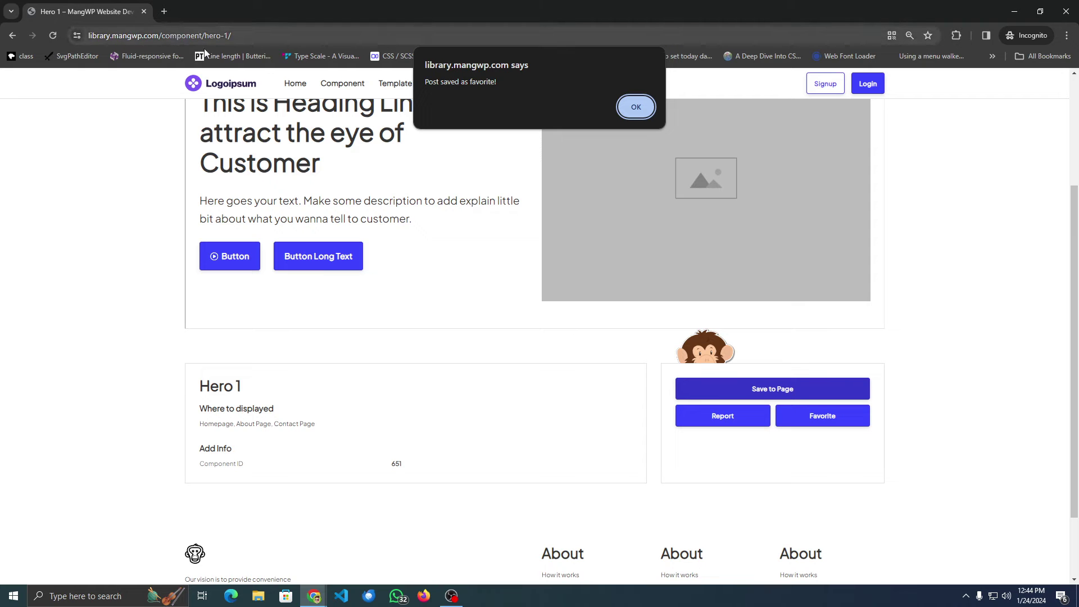
left_click(632, 107)
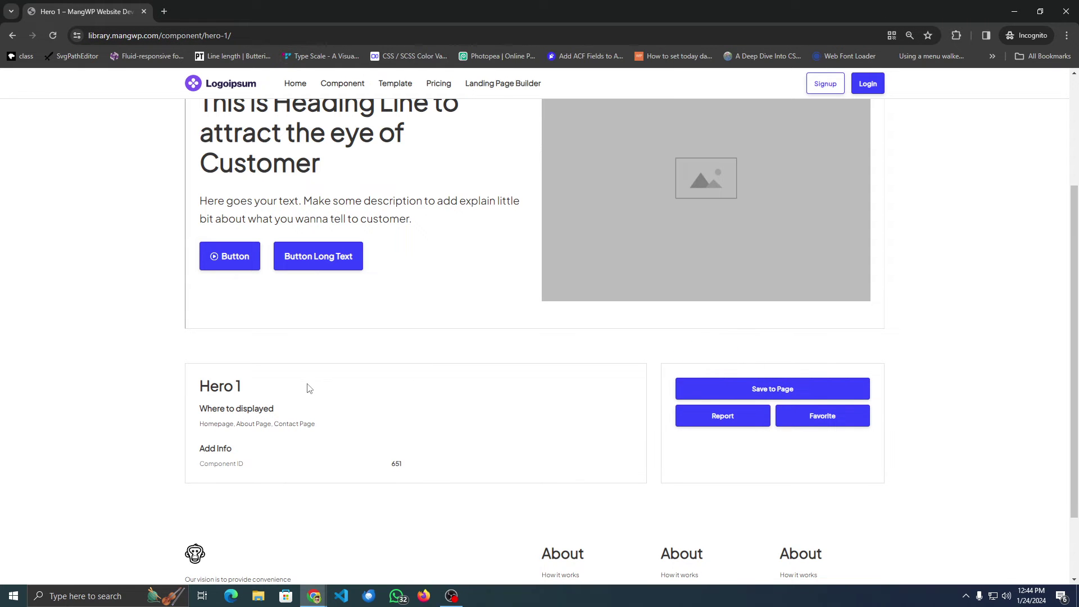
Check that the favorite_posts cookie on the Hero 1 page holds ID 651
key("F12")
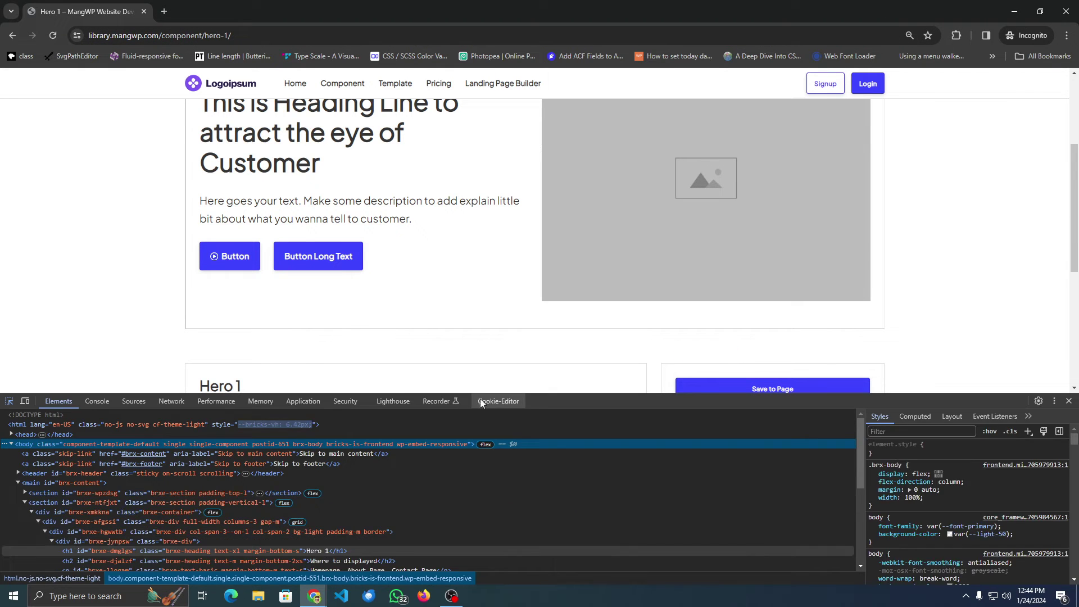
left_click(486, 401)
left_click(72, 480)
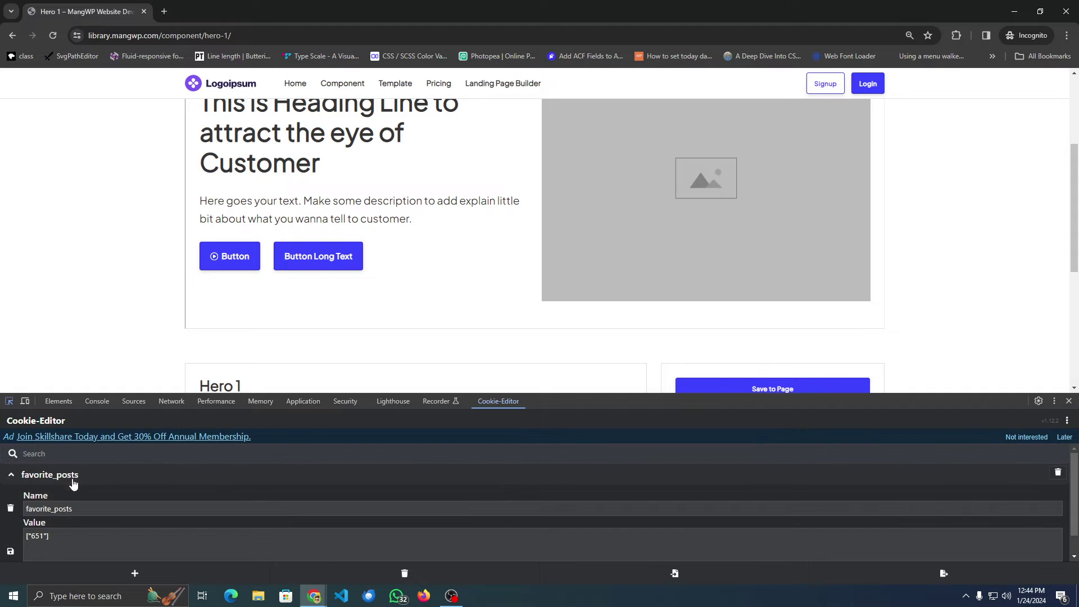
left_click(49, 534)
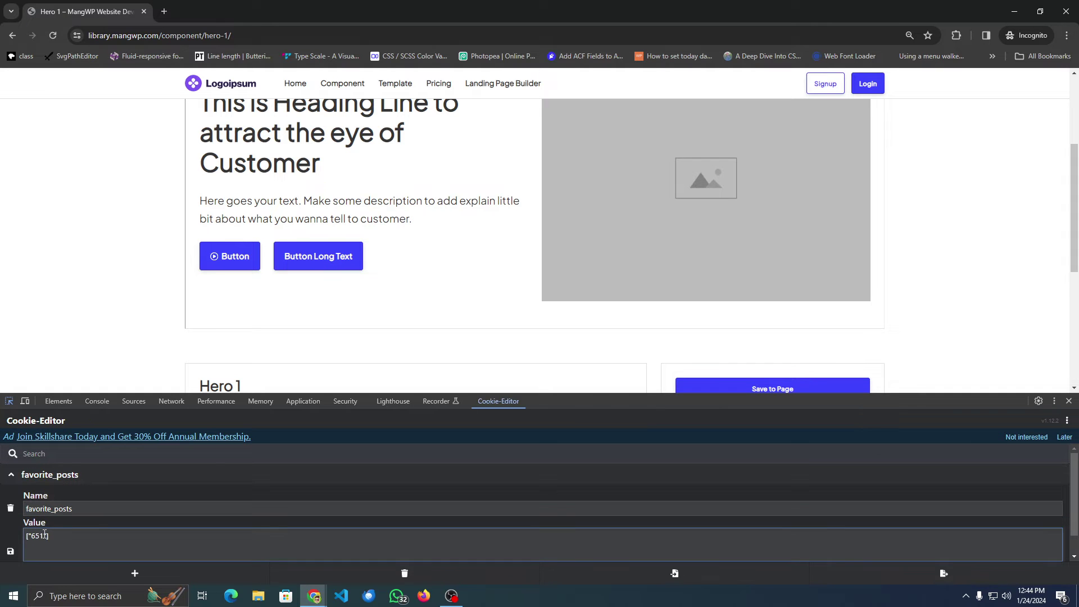
double_click(34, 534)
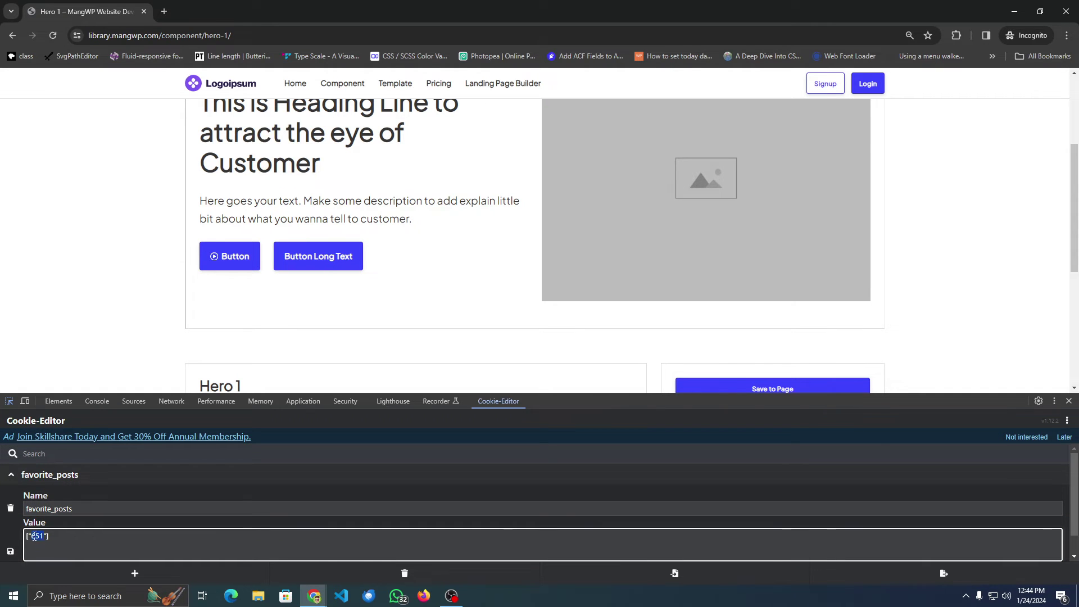
key("ctrl+shift+c")
scroll(539, 253, "up", 3)
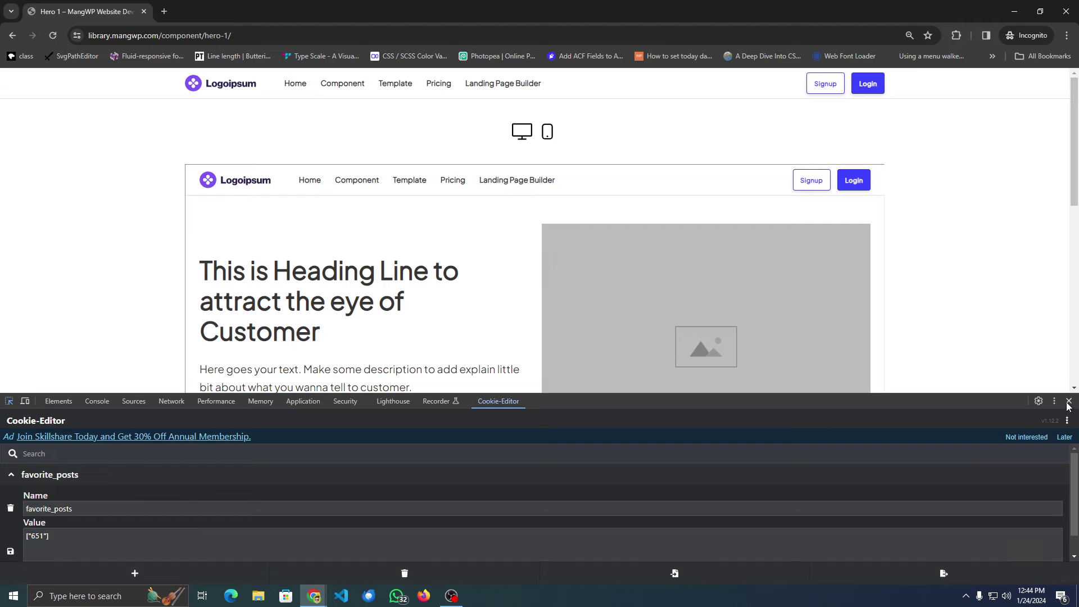
left_click(1069, 401)
Confirm the same favorite_posts cookie on the Landing Page Builder page, then return to Hero 1
middle_click(487, 85)
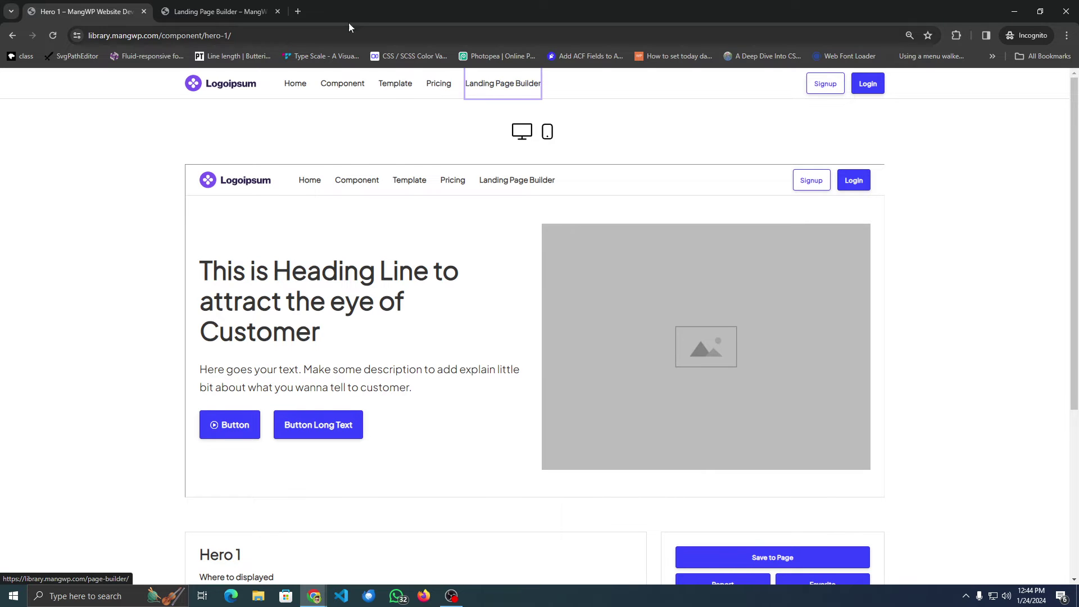
left_click(281, 8)
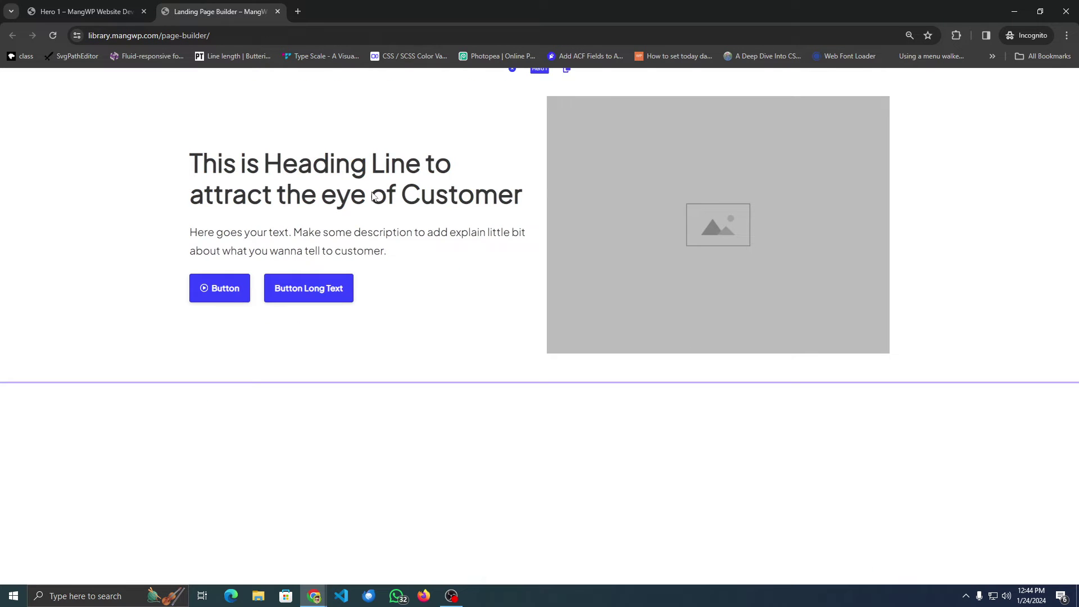
key("ctrl+shift+c")
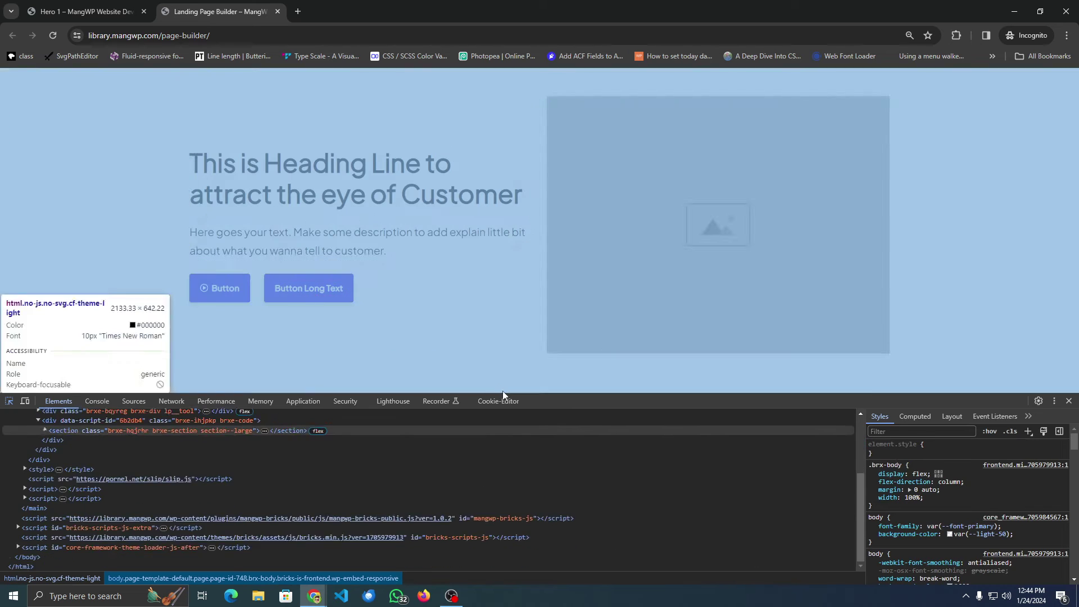
left_click(494, 401)
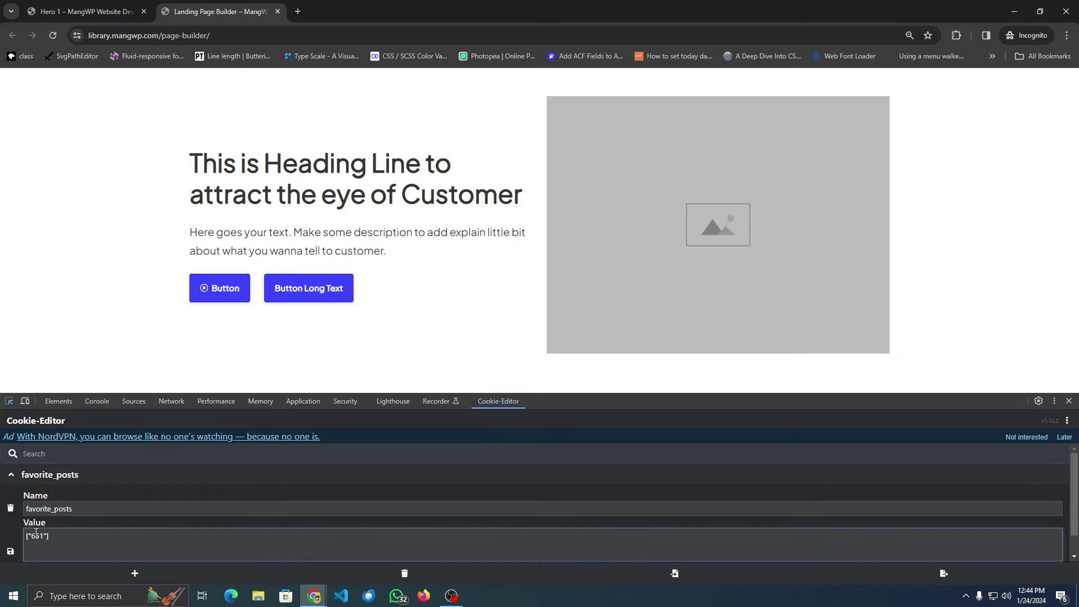
left_click(44, 536)
key("ctrl+shift+c")
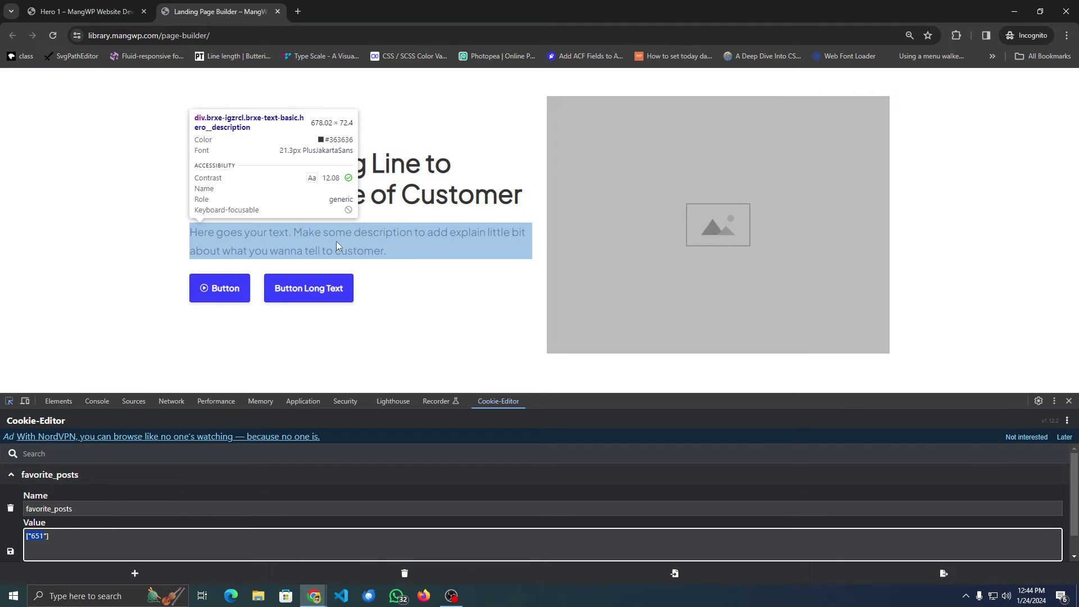
left_click(337, 242)
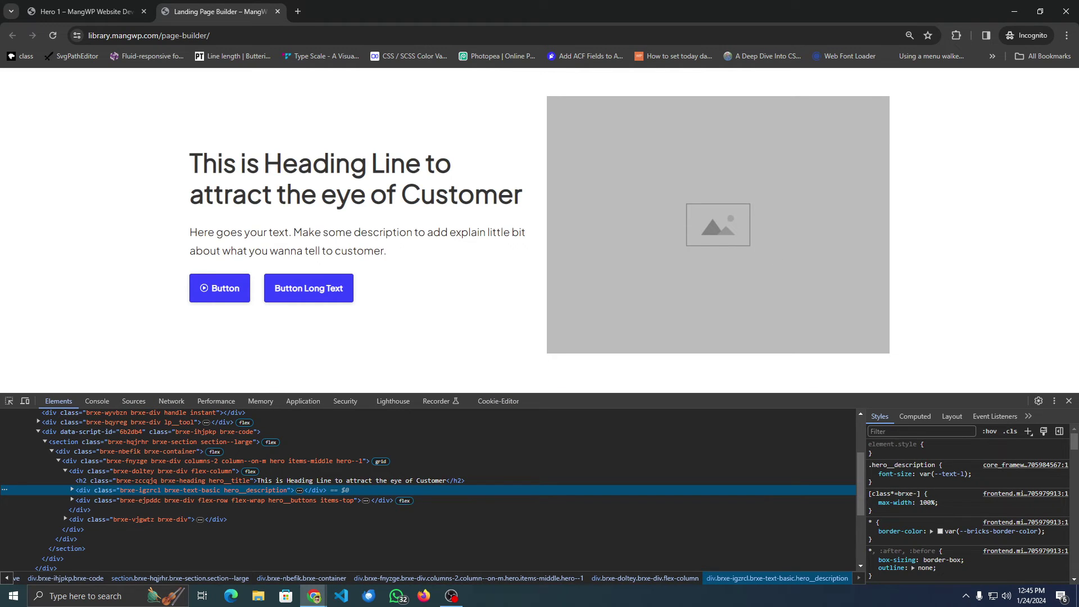
left_click(1069, 401)
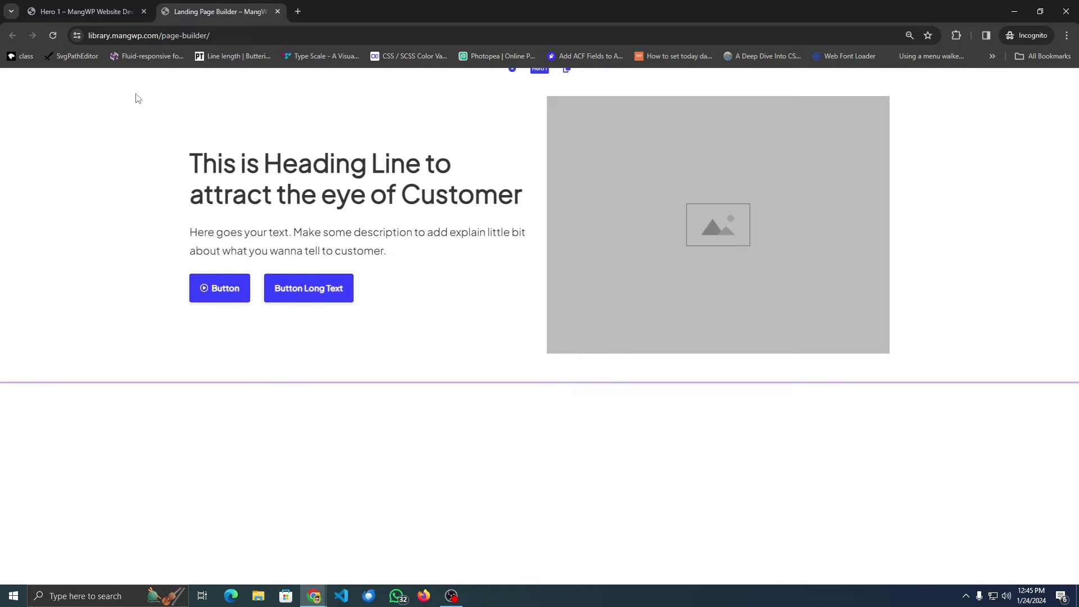
left_click(110, 6)
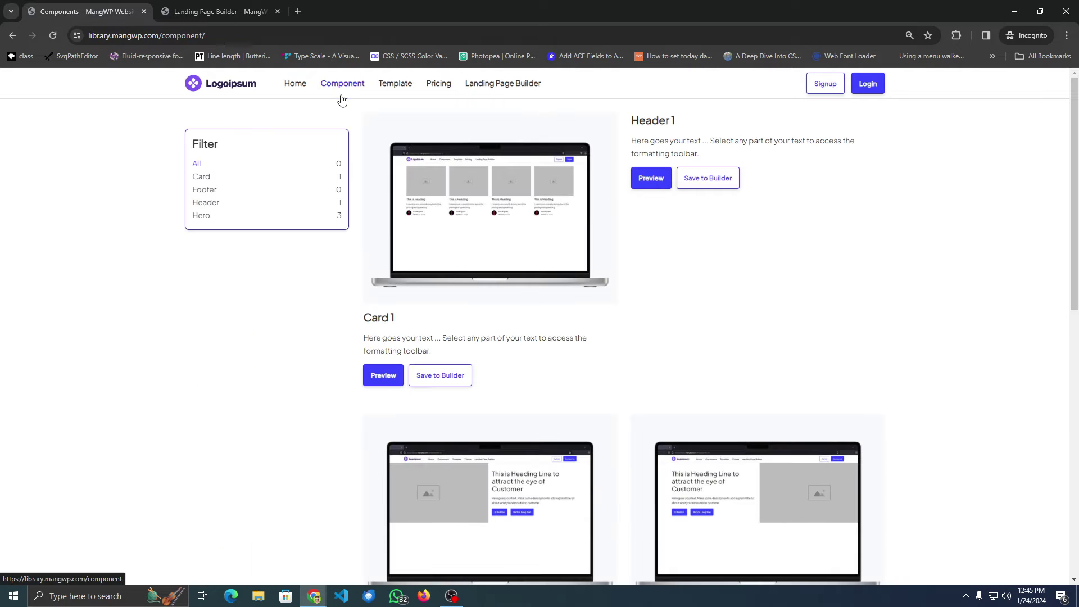
Save Card 1 to the builder and review the four cards beneath the hero
left_click(440, 374)
left_click(631, 106)
left_click(242, 7)
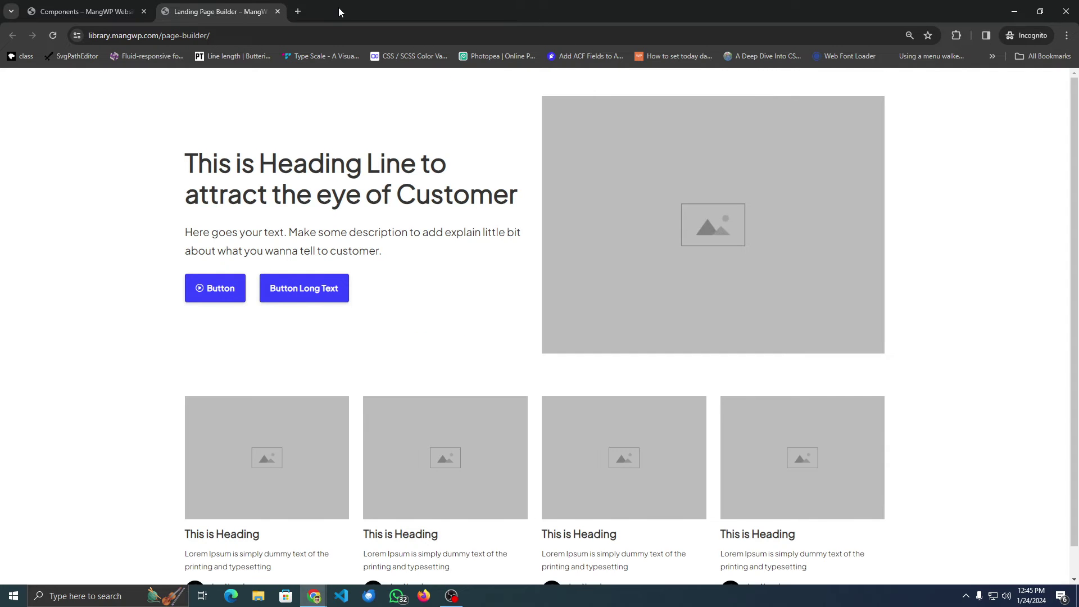
scroll(807, 282, "down", 1)
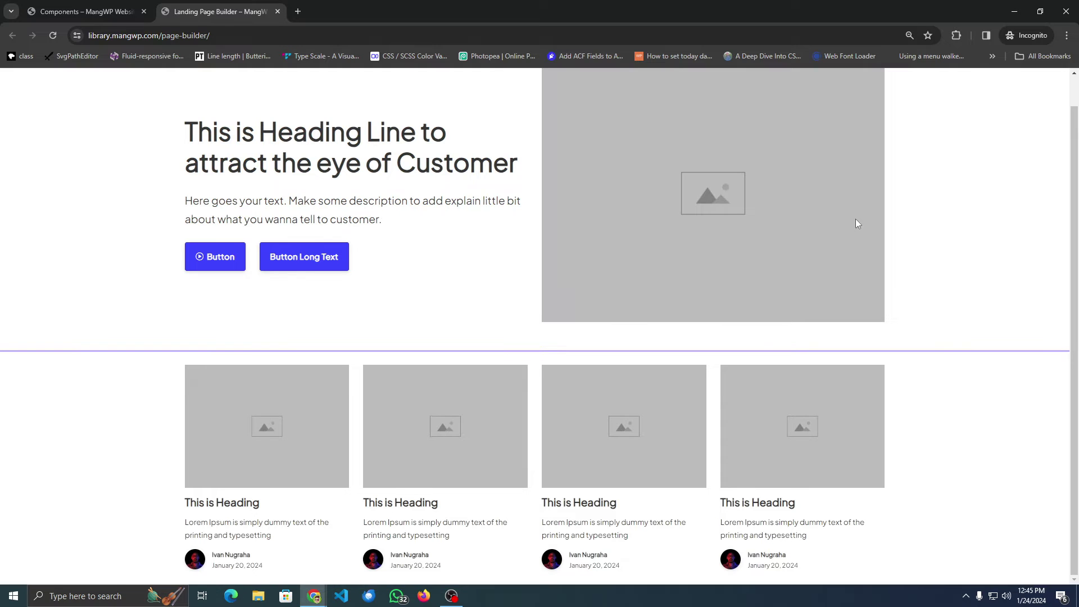
scroll(464, 195, "up", 1)
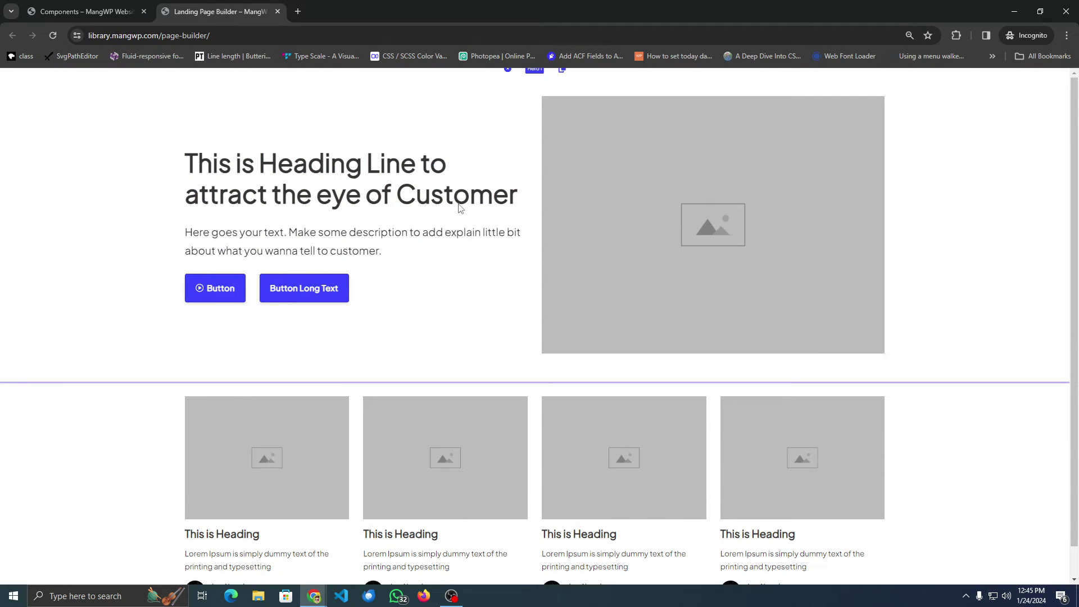
Leave the incognito window and select the hero section on the About page in Bricks
left_click(1015, 12)
left_click(447, 11)
left_click(652, 11)
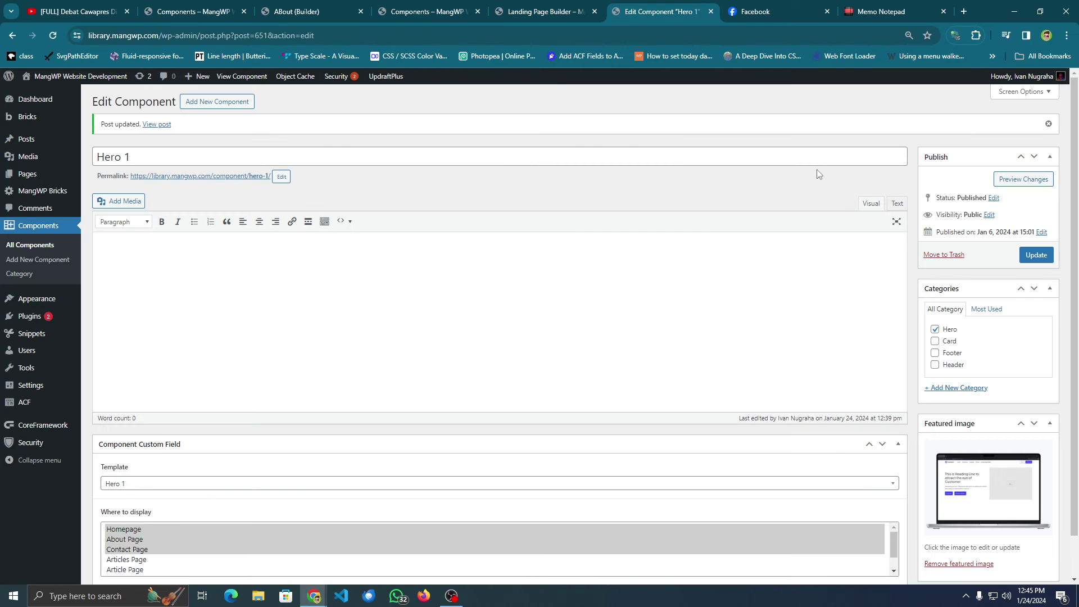
left_click(338, 11)
left_click(961, 136)
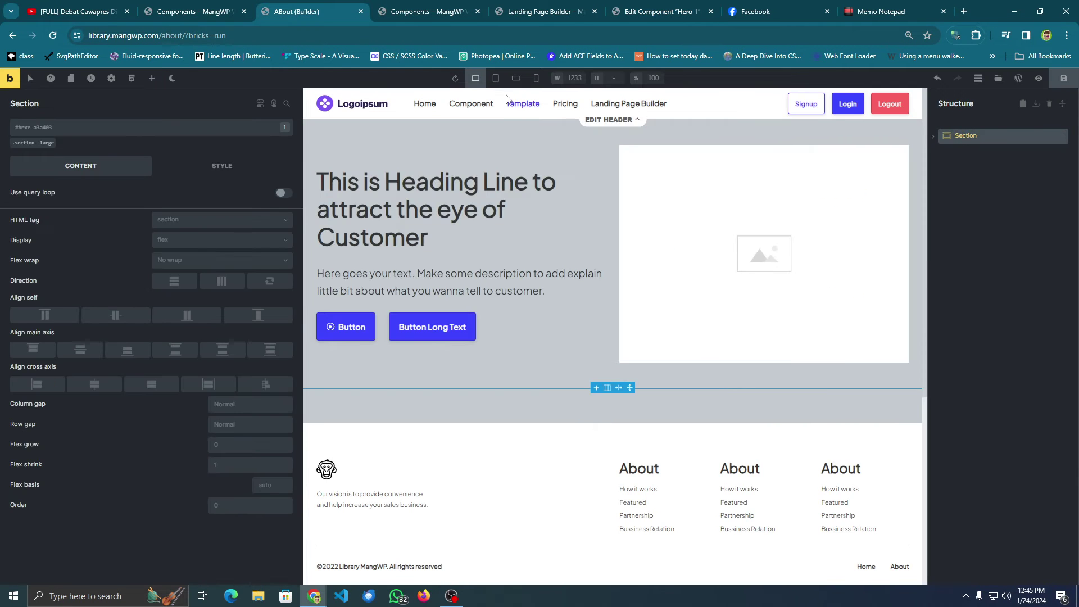
Insert the saved hero template above the existing hero, then return to the incognito window
left_click(998, 78)
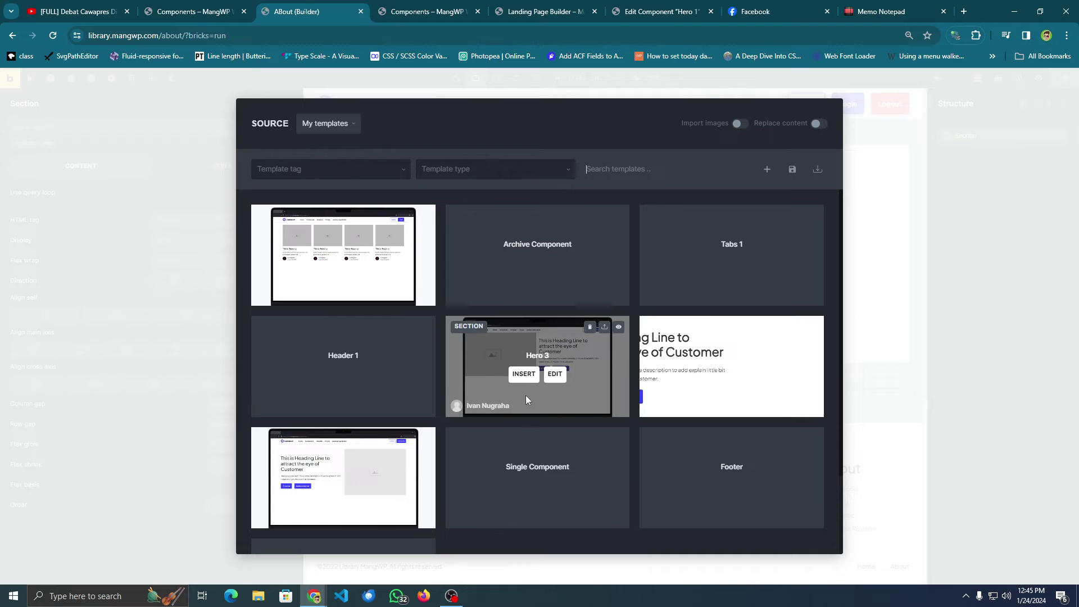
mouse_move(399, 468)
left_click(335, 490)
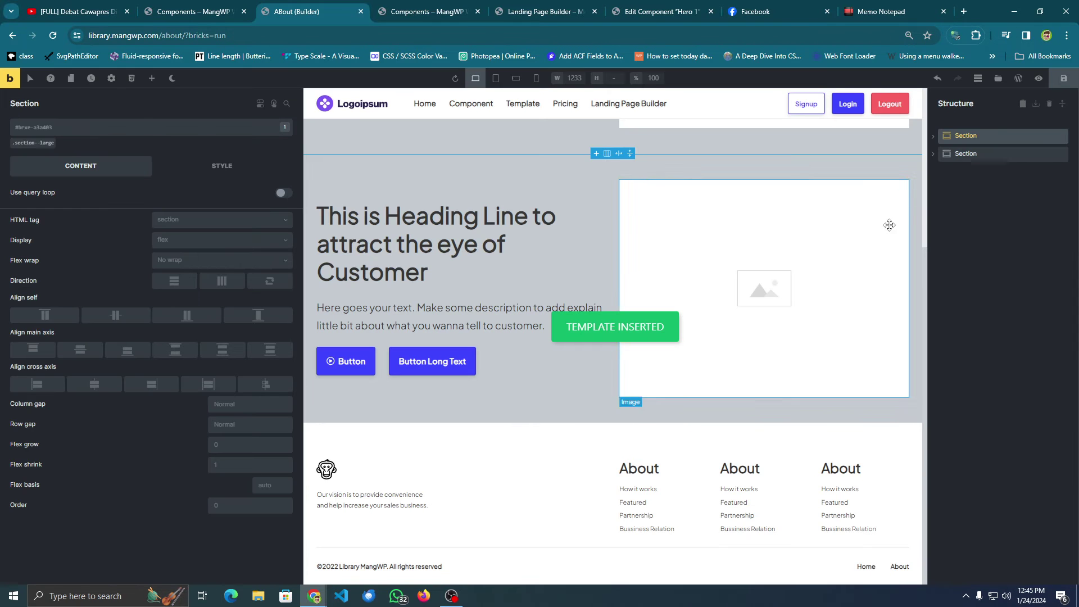
left_click_drag(989, 155, 961, 138)
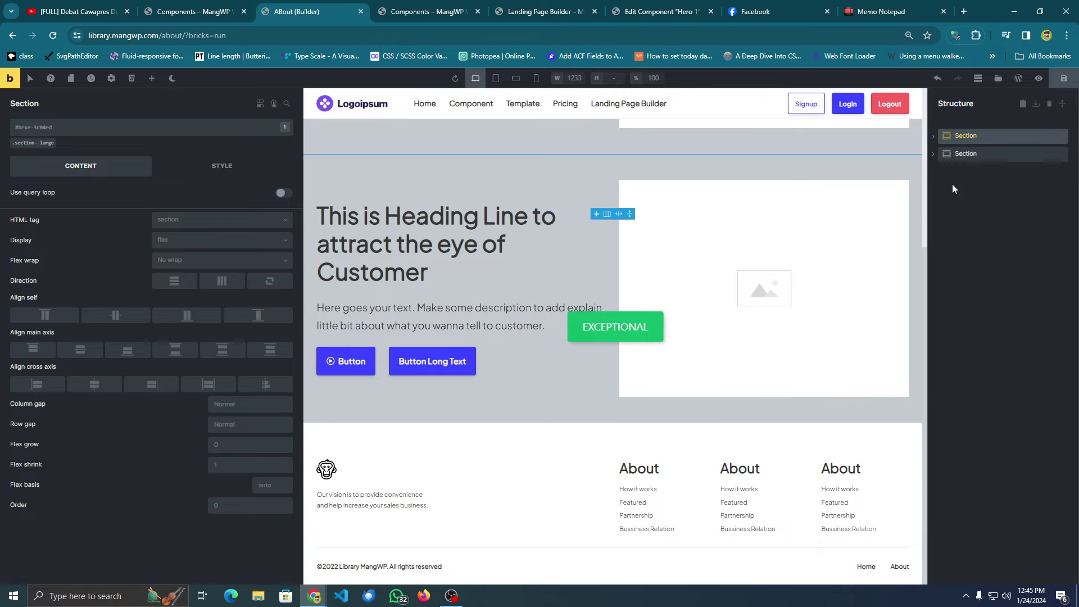
scroll(598, 223, "up", 1)
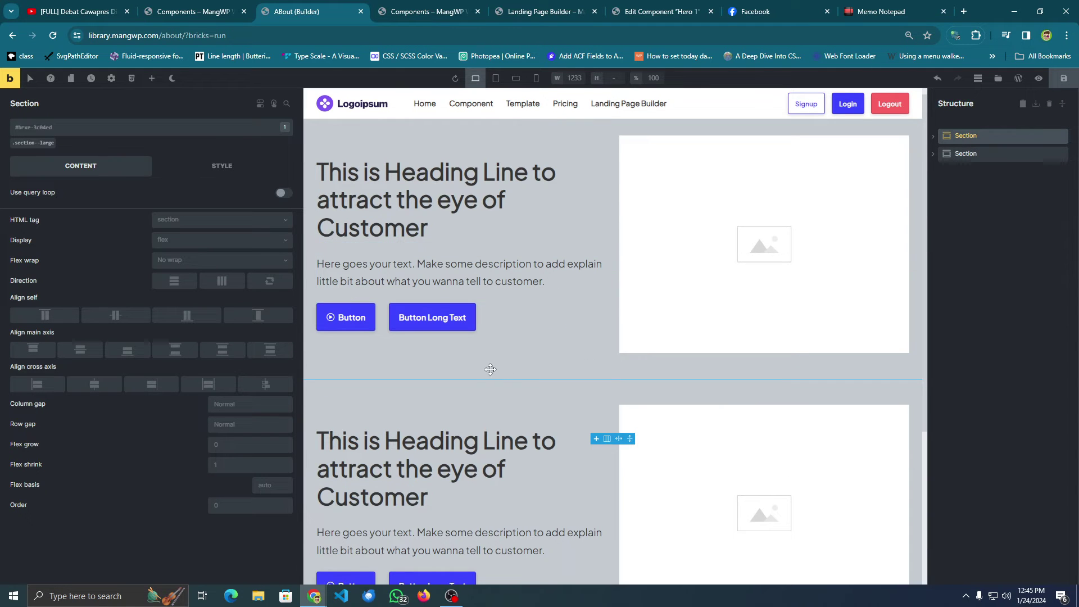
left_click(313, 596)
left_click(372, 548)
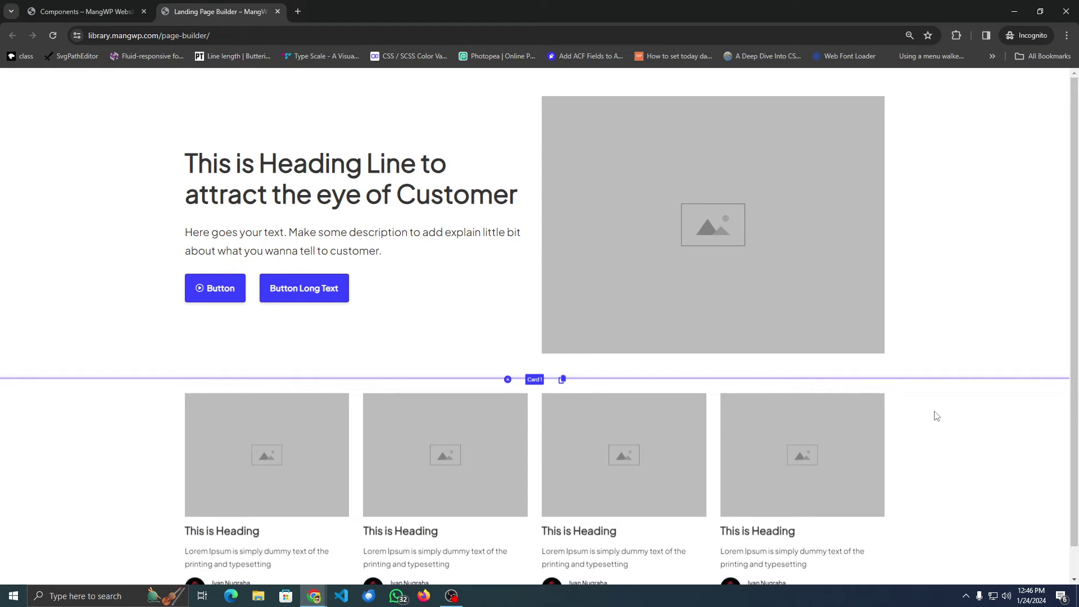
Move the card row above the hero, inspect its markup in DevTools, then move it back below
left_click_drag(938, 413, 909, 141)
key("F12")
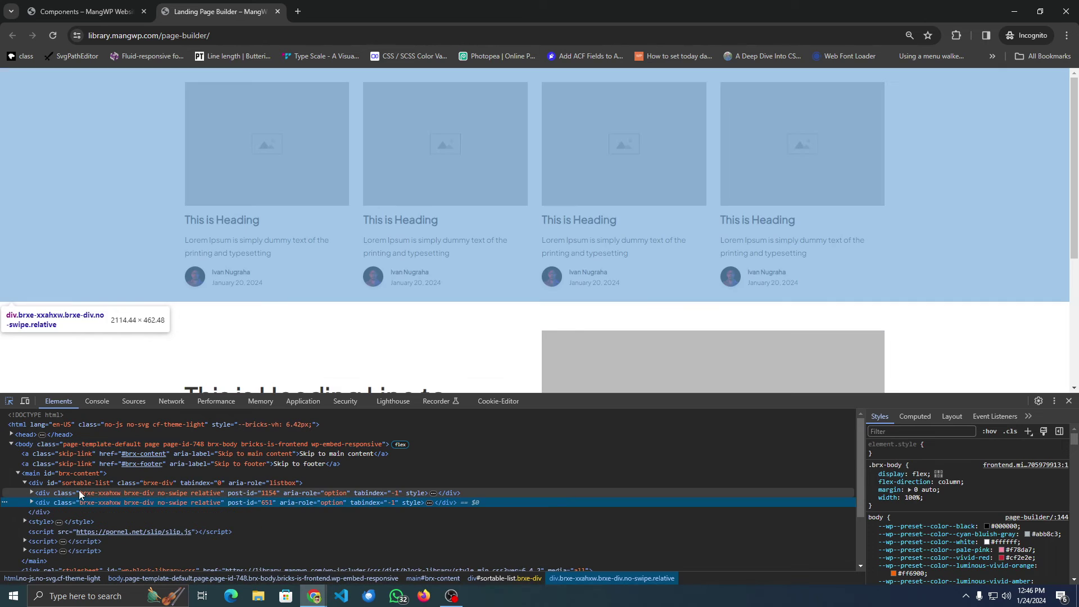
left_click(79, 492)
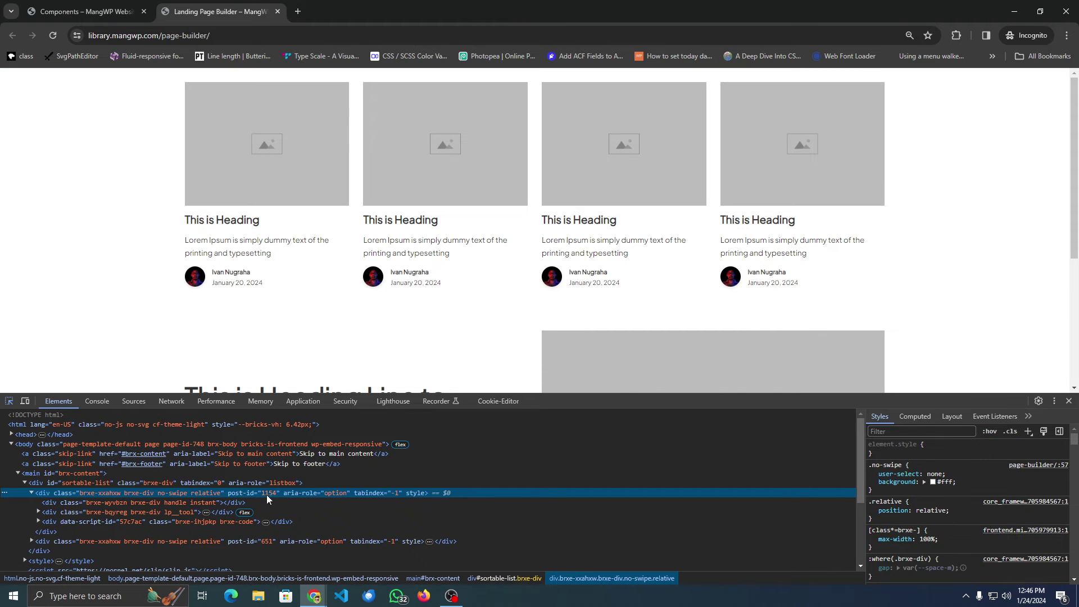
left_click(32, 492)
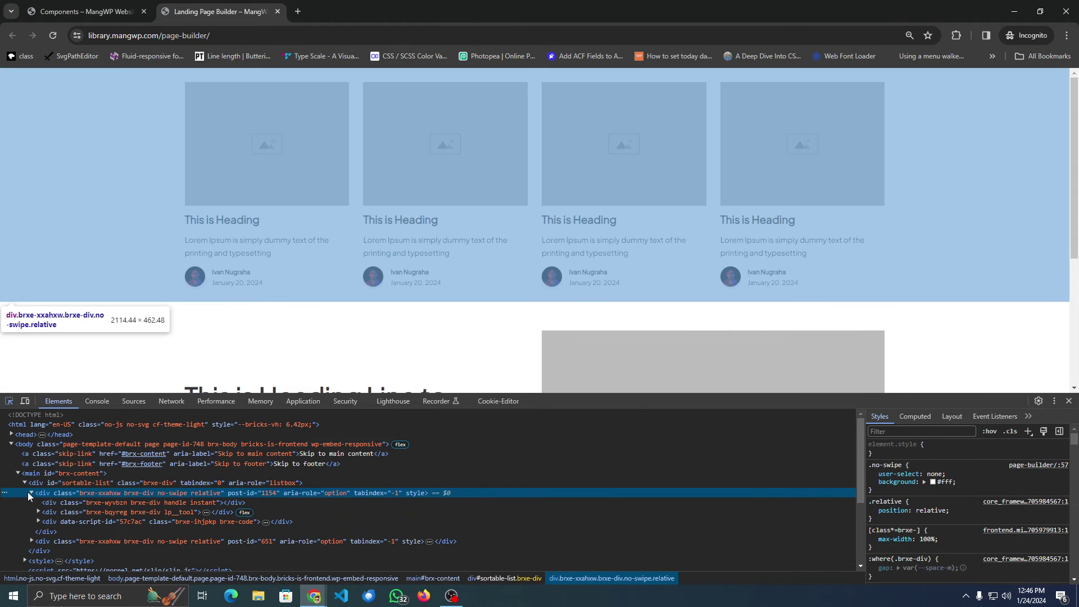
key("ctrl+shift+c")
left_click(127, 119)
left_click_drag(127, 119, 132, 357)
scroll(636, 342, "down", 3)
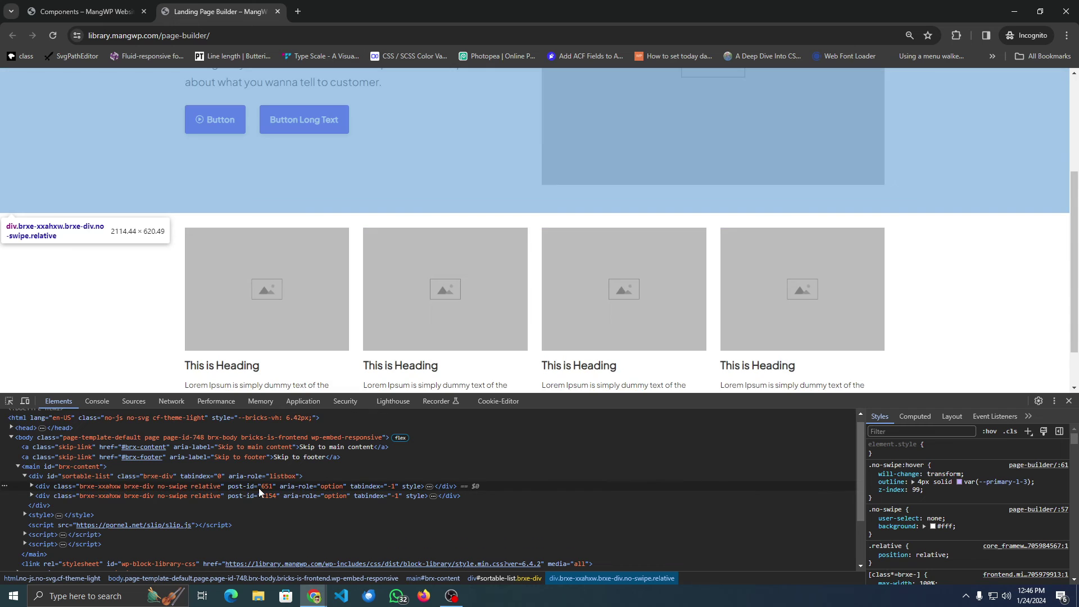
left_click(252, 486)
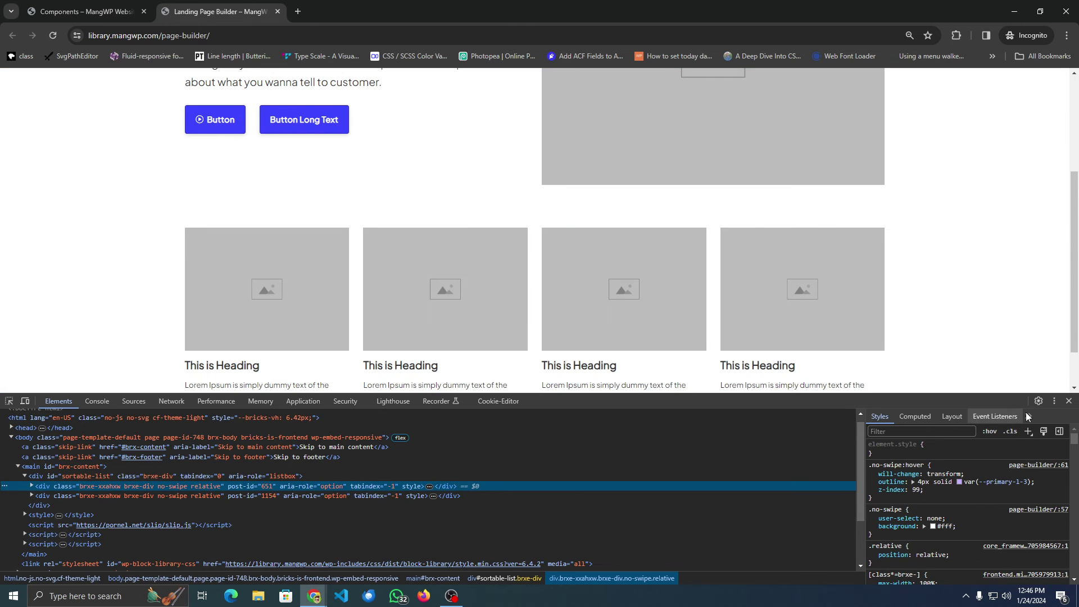
left_click(1069, 400)
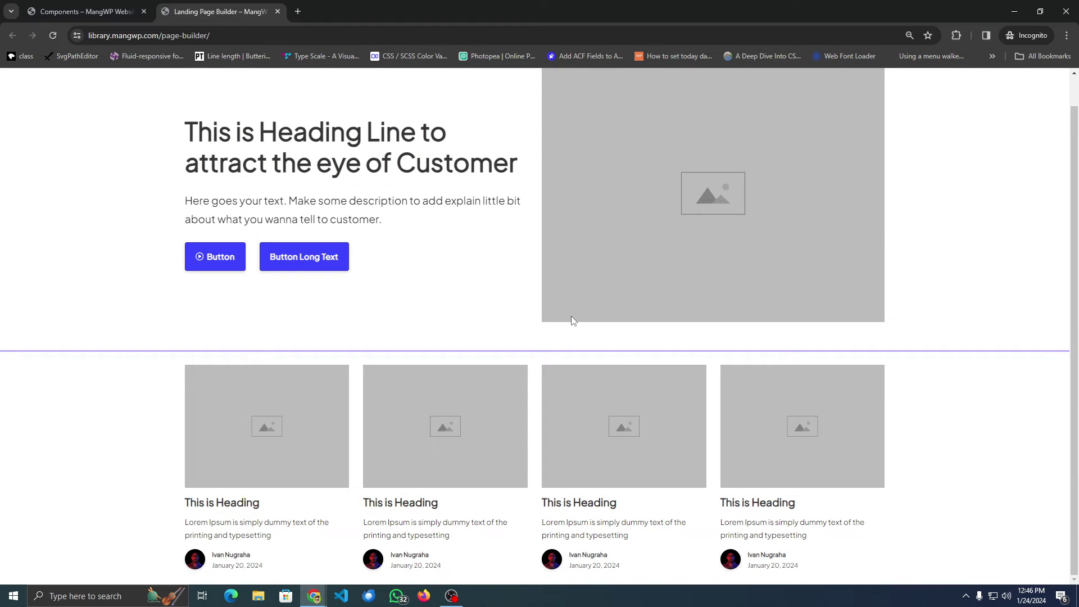
Save Header 1 to the builder from the component library
mouse_move(565, 358)
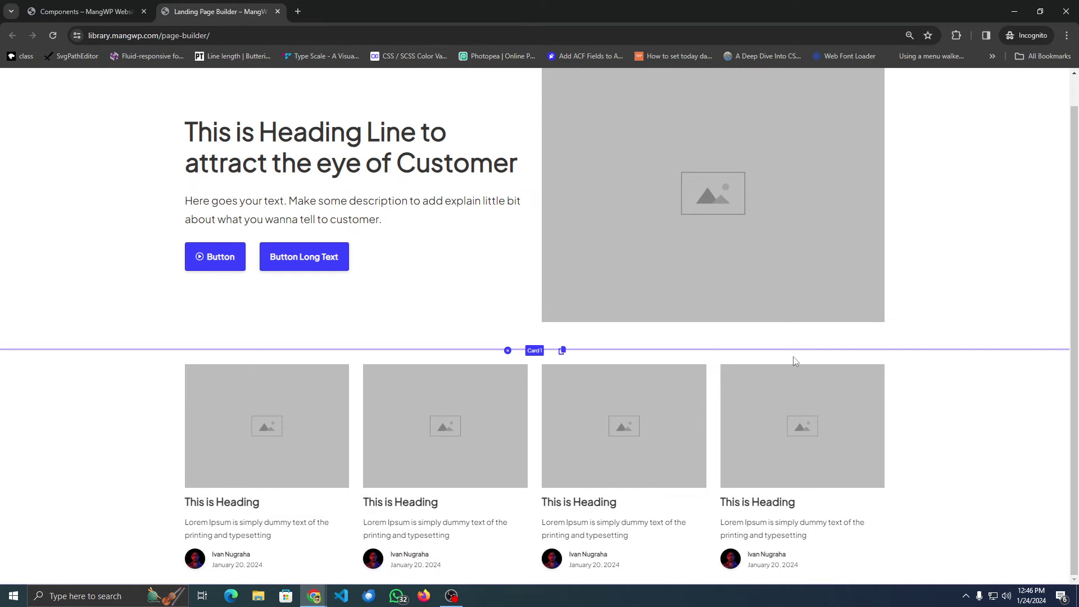
scroll(539, 188, "up", 1)
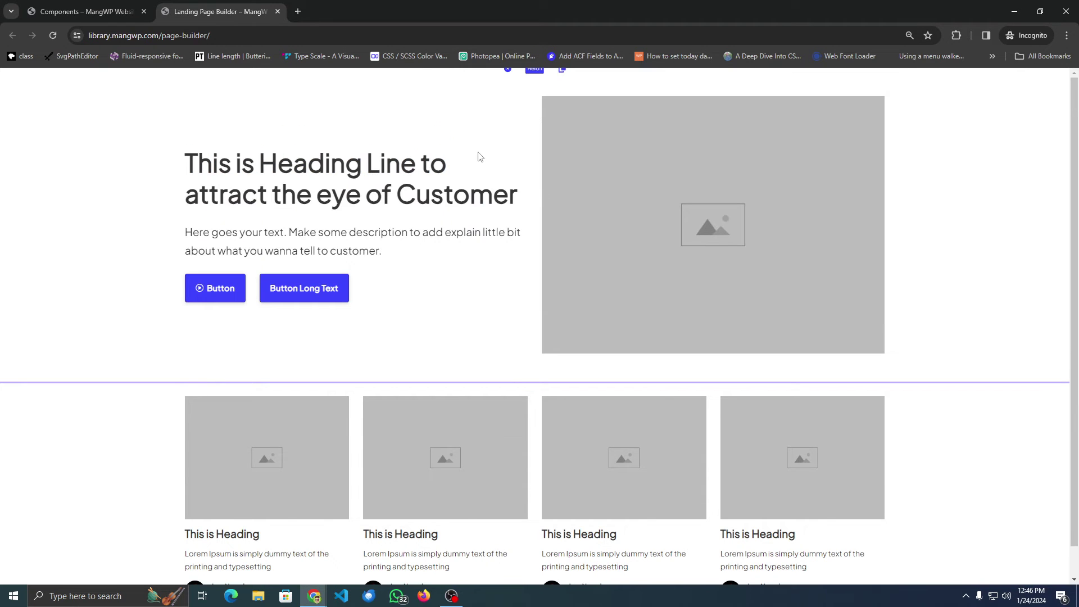
left_click(122, 5)
scroll(642, 264, "down", 5)
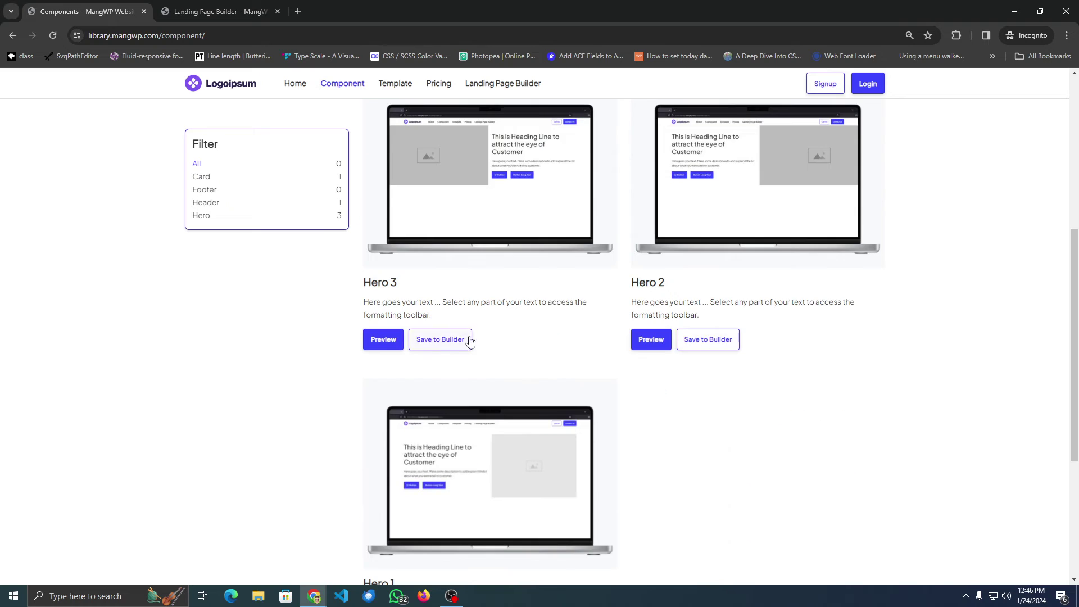
scroll(650, 223, "up", 5)
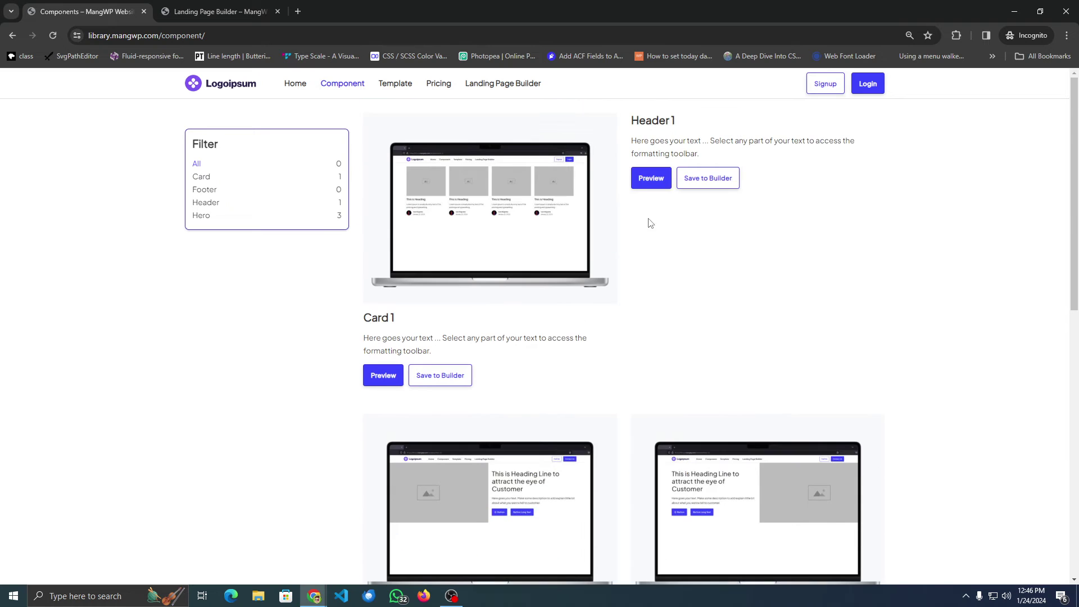
left_click(700, 180)
Move the Logoipsum header from the bottom to the top of the Landing Page Builder page
left_click(635, 106)
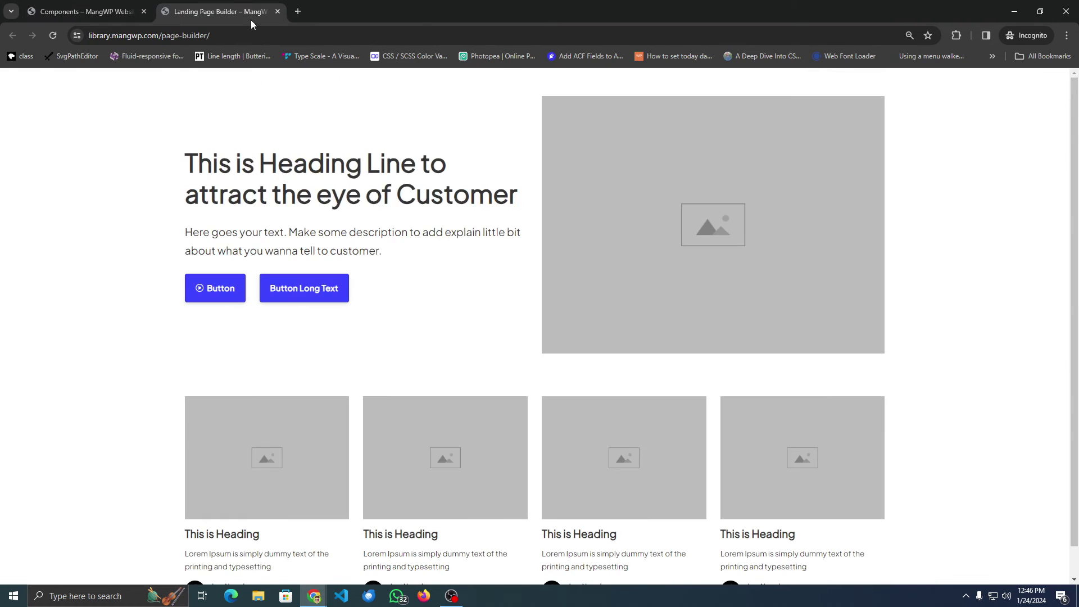
scroll(632, 479, "down", 1)
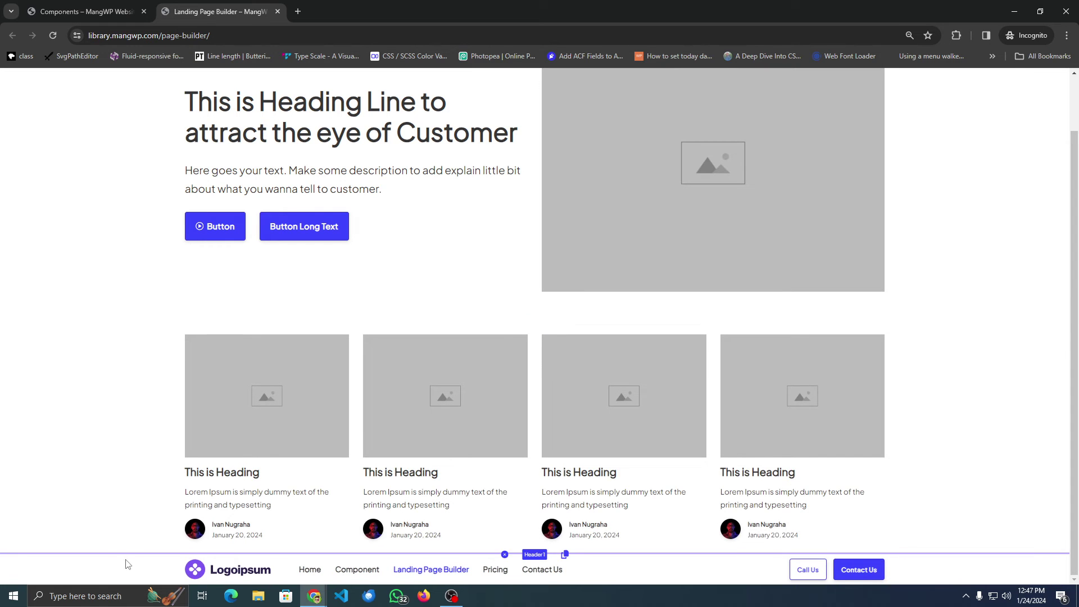
left_click_drag(528, 552, 489, 185)
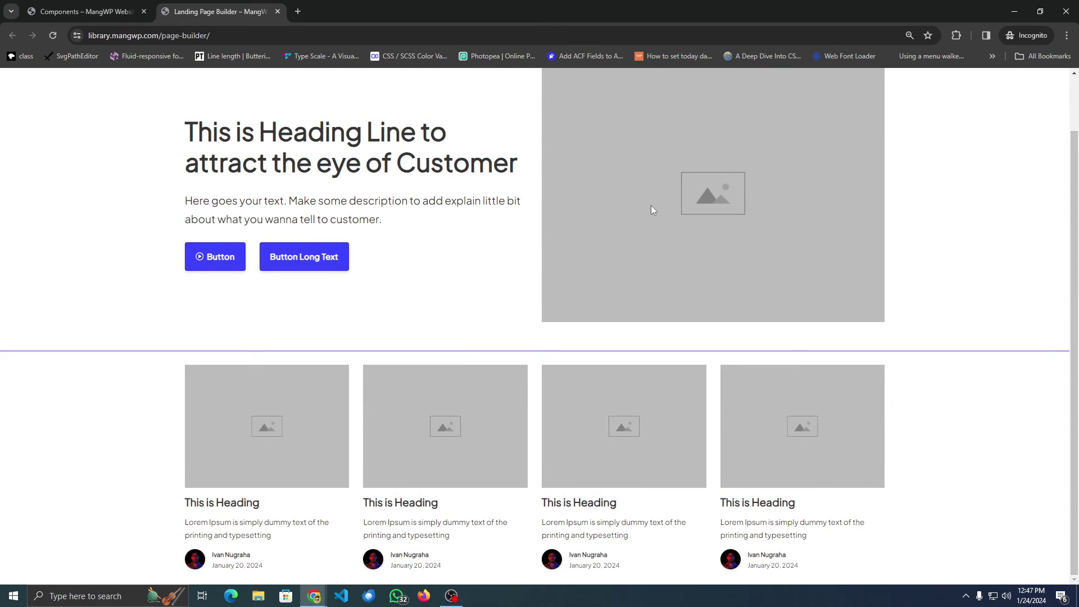
scroll(652, 209, "up", 1)
scroll(371, 326, "down", 1)
scroll(506, 292, "up", 1)
scroll(513, 255, "down", 1)
Duplicate the Card 1 row, remove the extra copy, and duplicate it once more
left_click(563, 352)
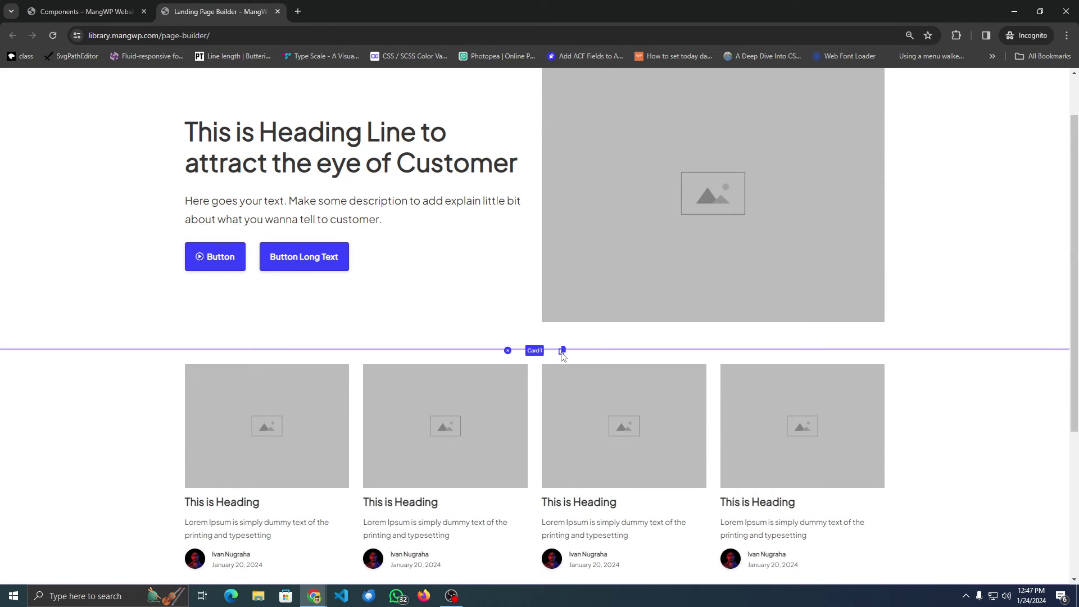
scroll(642, 386, "down", 4)
left_click(507, 352)
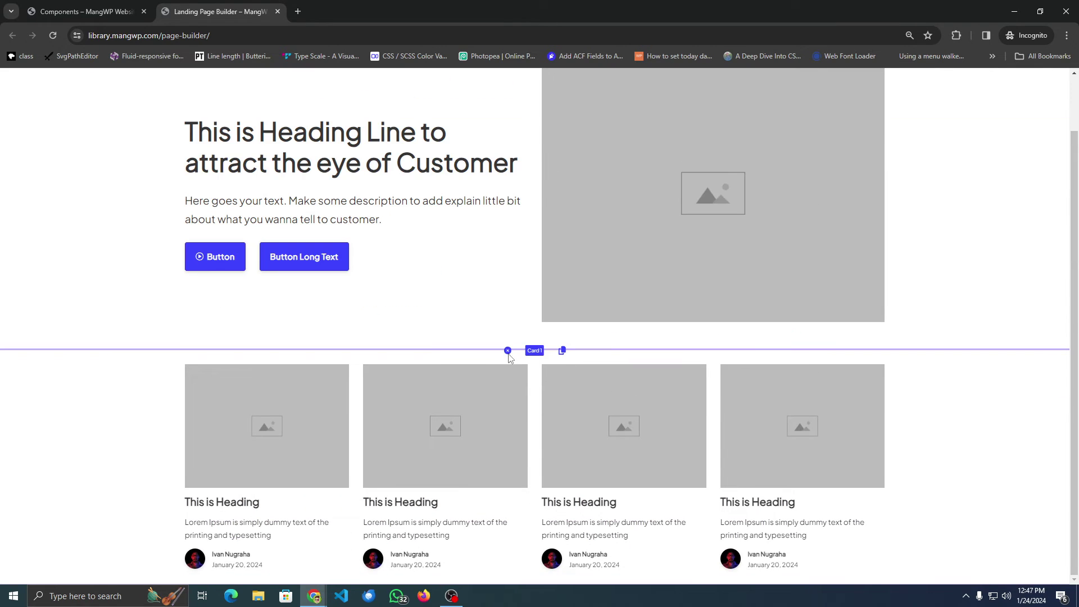
left_click(562, 351)
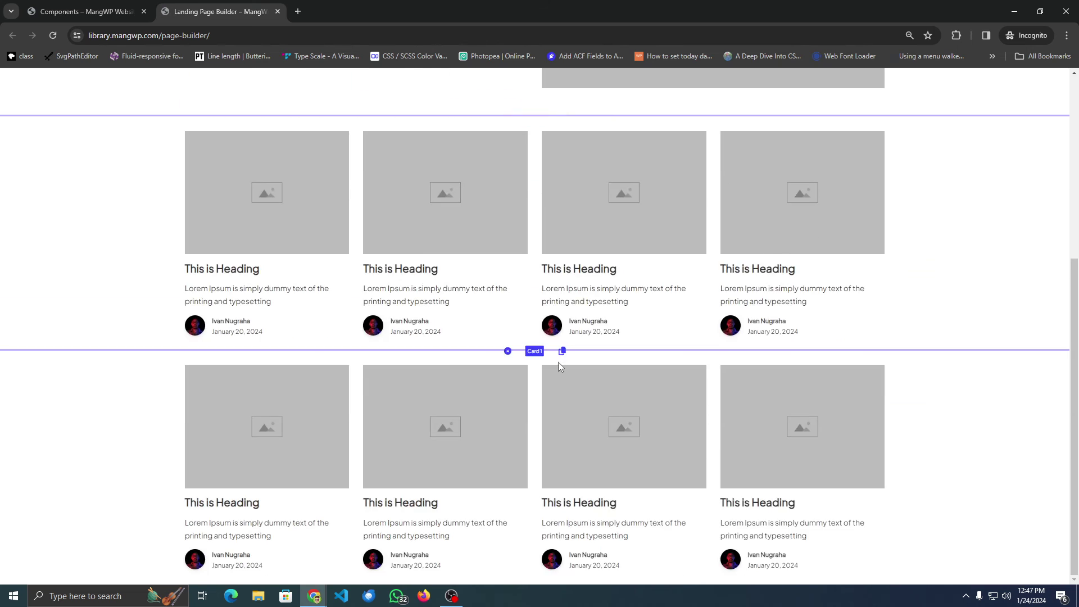
scroll(559, 360, "up", 5)
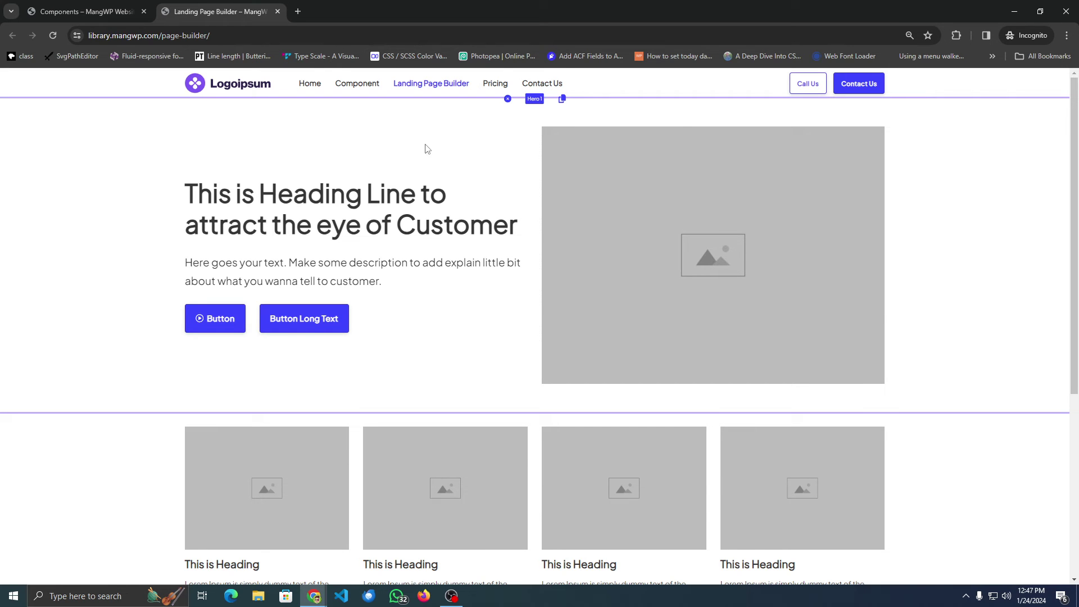
Save Hero 3 to the builder and check it follows the four-card row
left_click(98, 4)
scroll(554, 332, "down", 3)
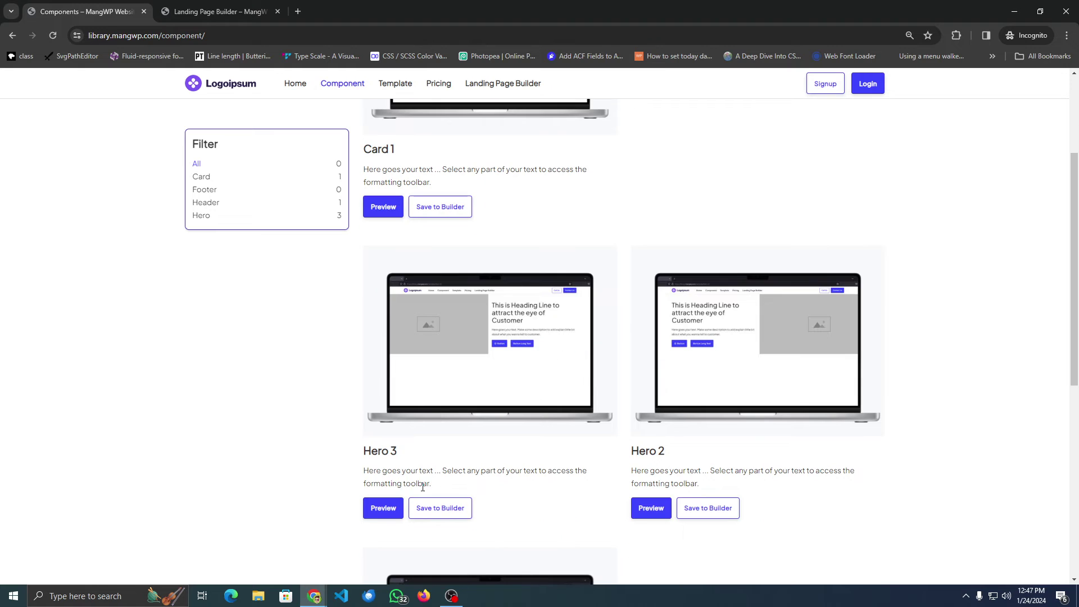
left_click(450, 508)
left_click(636, 107)
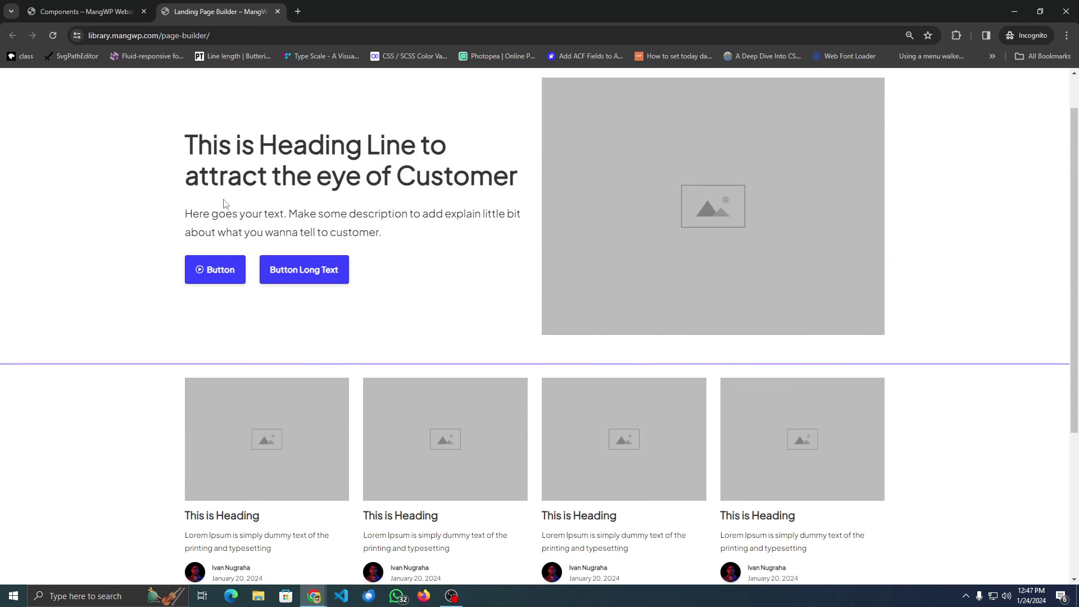
scroll(190, 374, "down", 4)
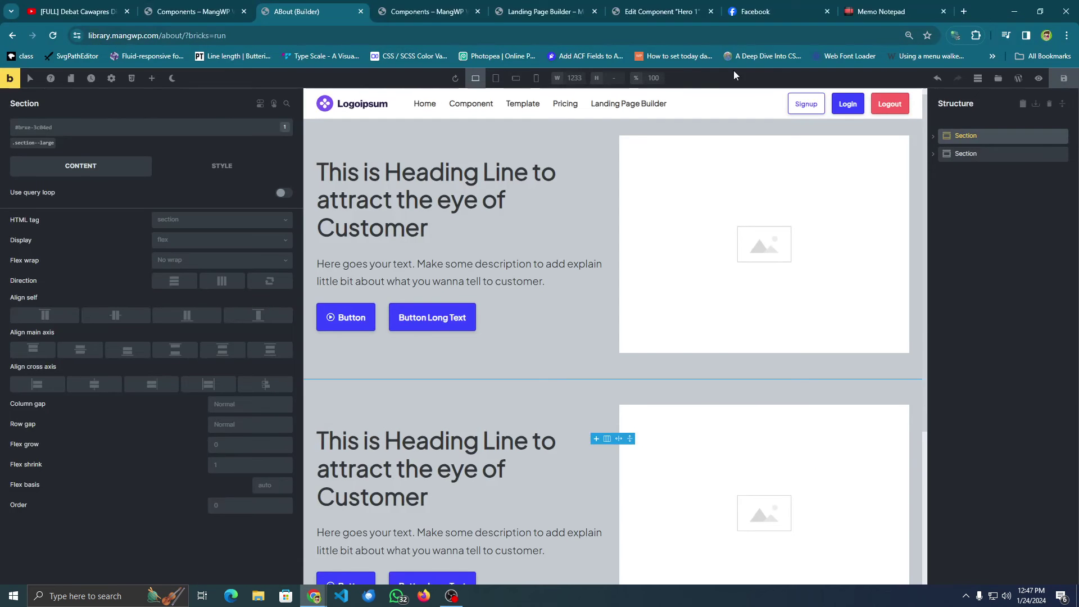
Insert the saved hero template from the Templates library into the About page
left_click(1014, 11)
left_click(998, 78)
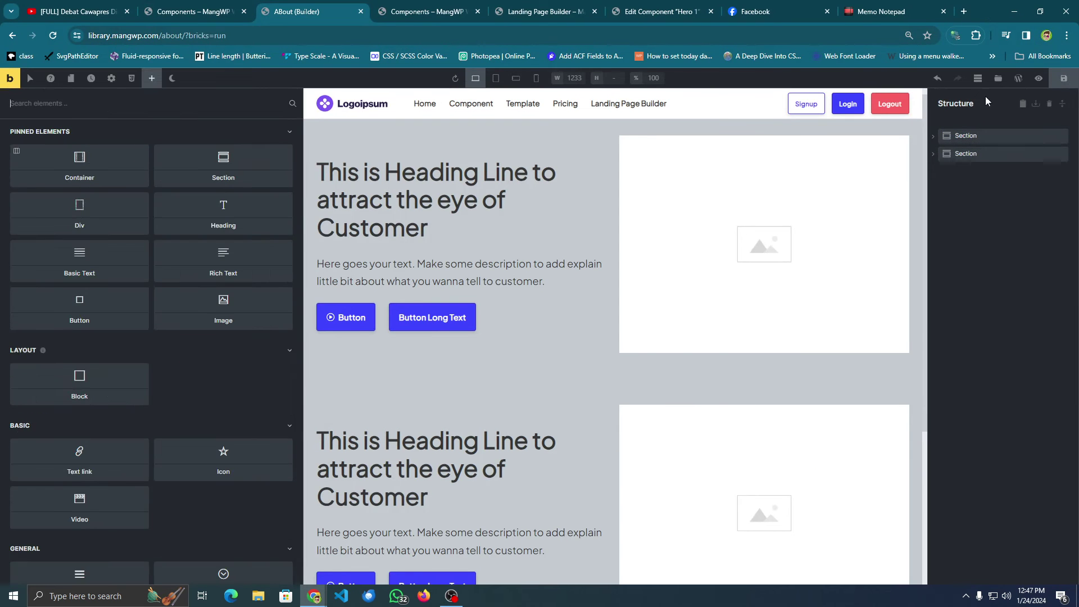
scroll(380, 372, "down", 2)
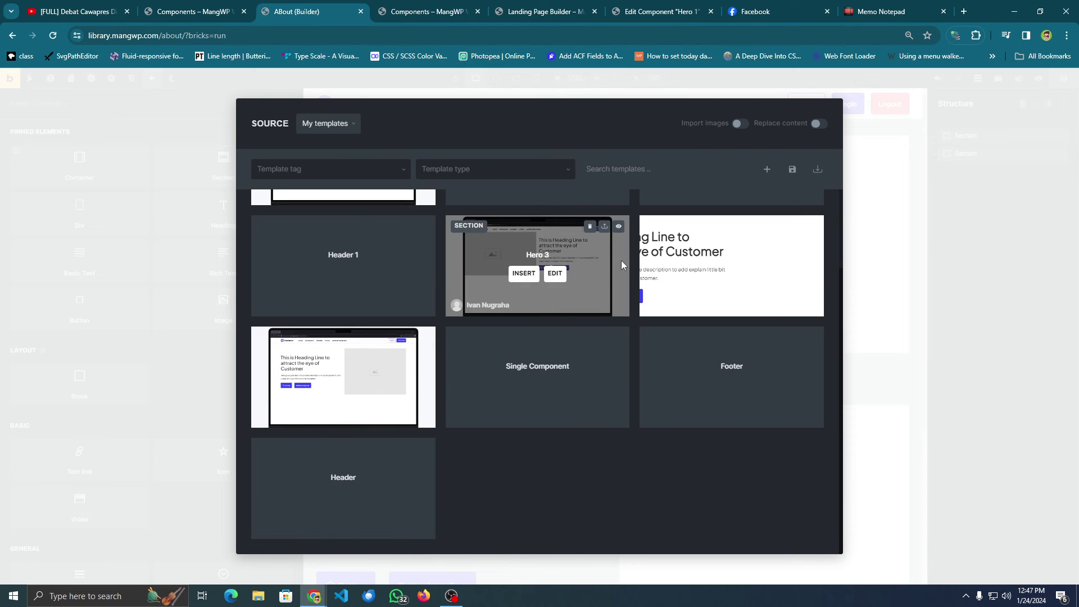
left_click(718, 273)
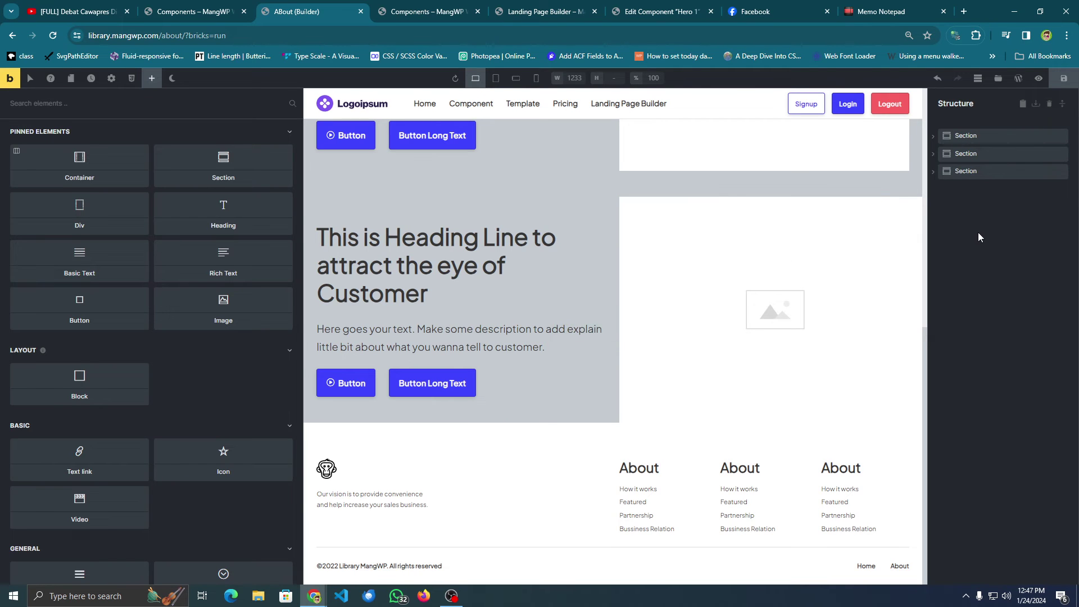
Preview the About page with the newly inserted hero section
left_click(1064, 78)
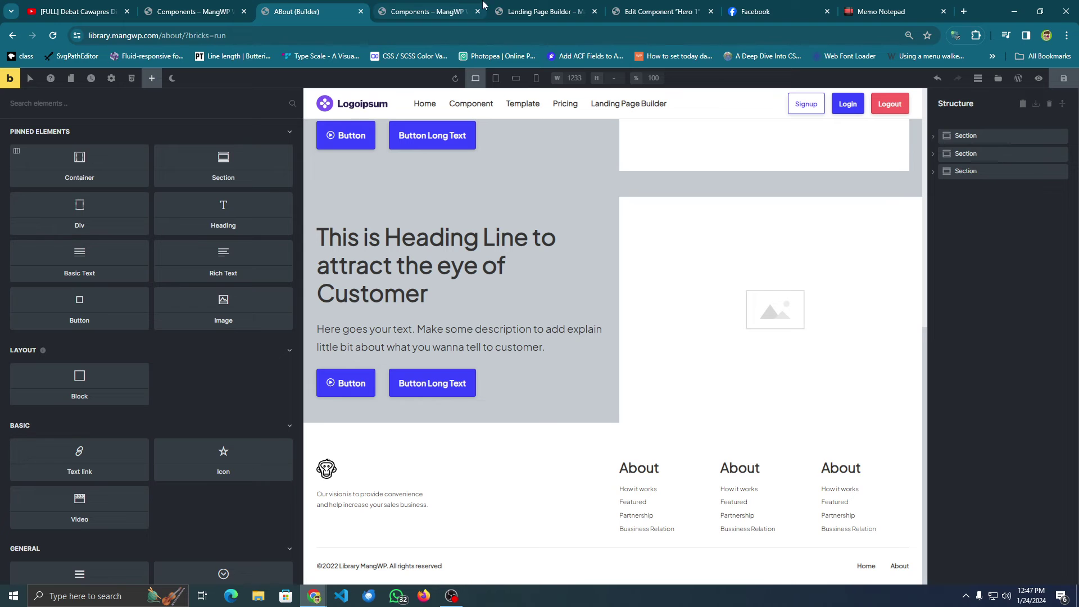
left_click(1038, 78)
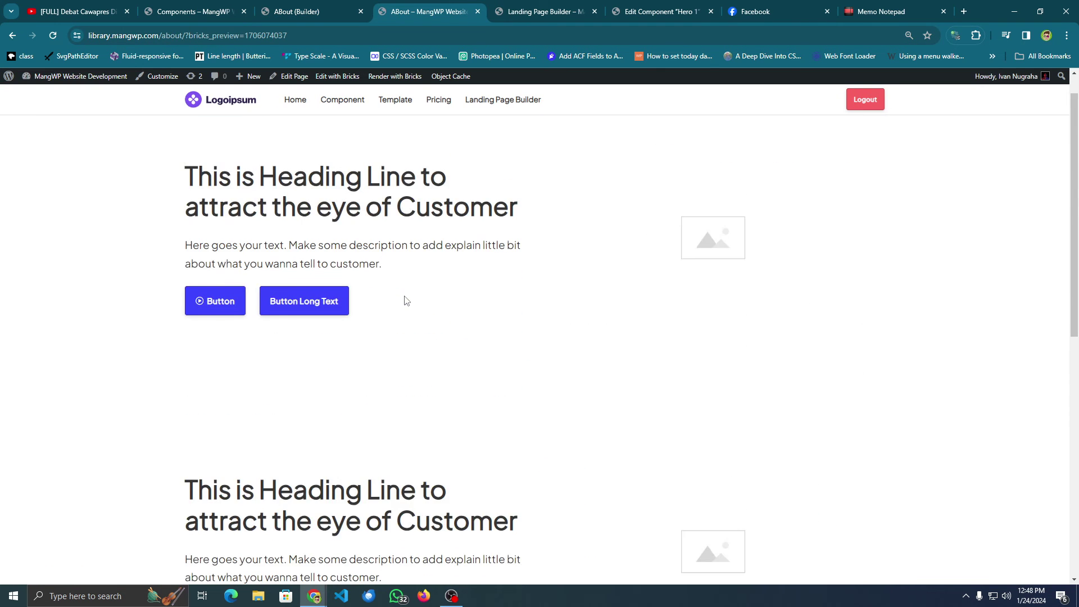
scroll(394, 253, "down", 3)
left_click(284, 11)
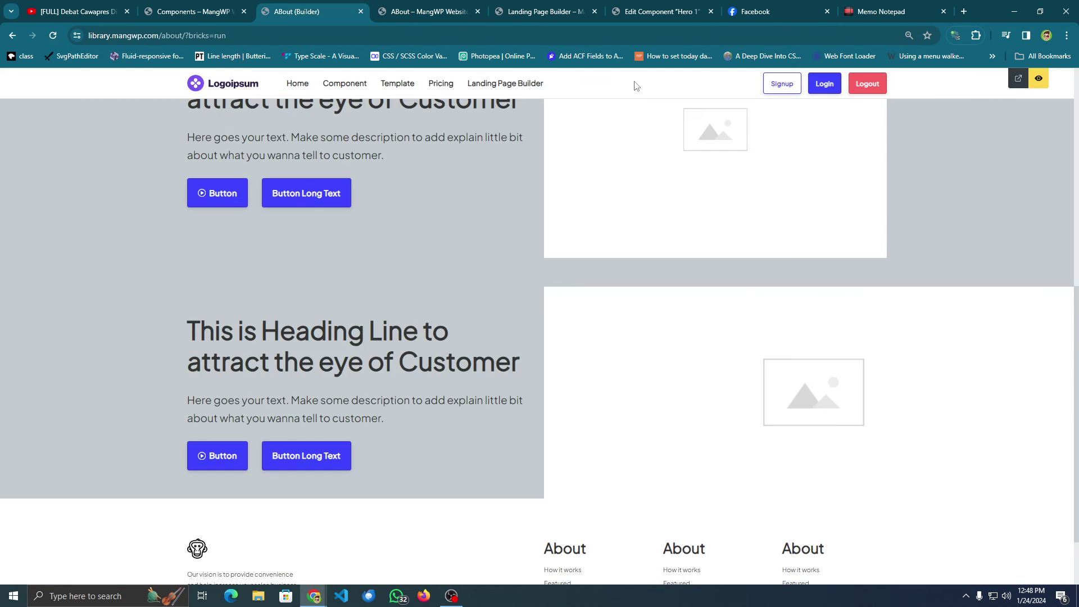
Delete the inserted hero section, save, and reload the live About page to confirm
left_click(1038, 78)
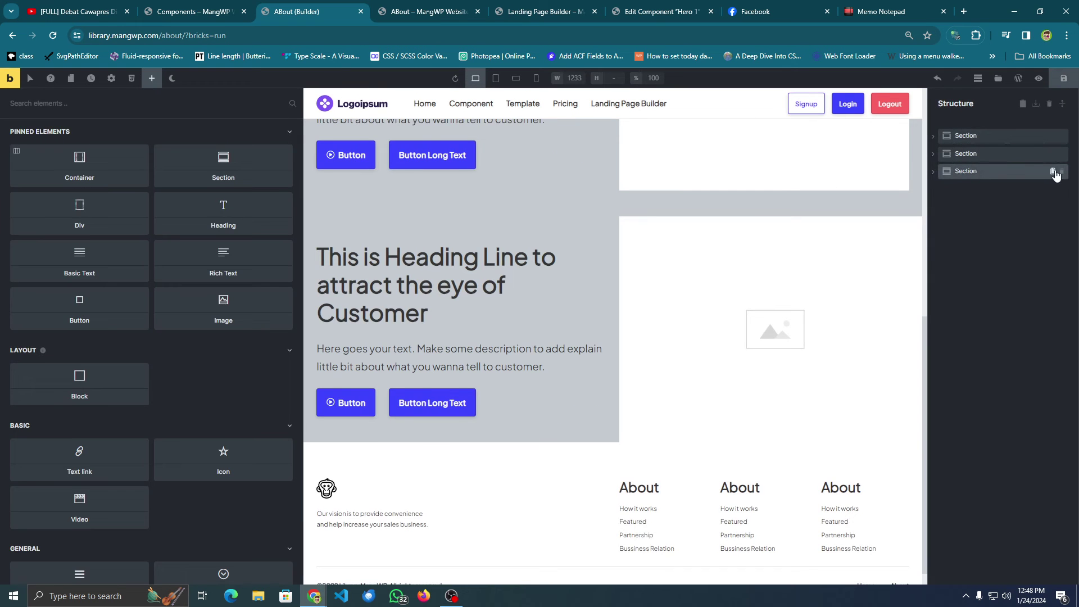
left_click(1064, 78)
left_click(430, 12)
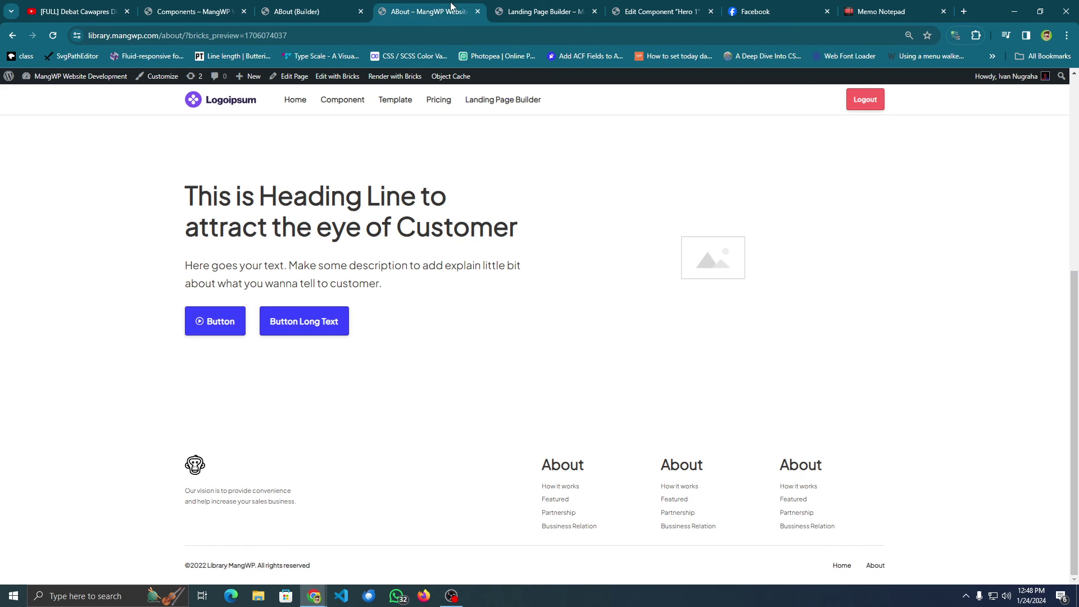
key("F5")
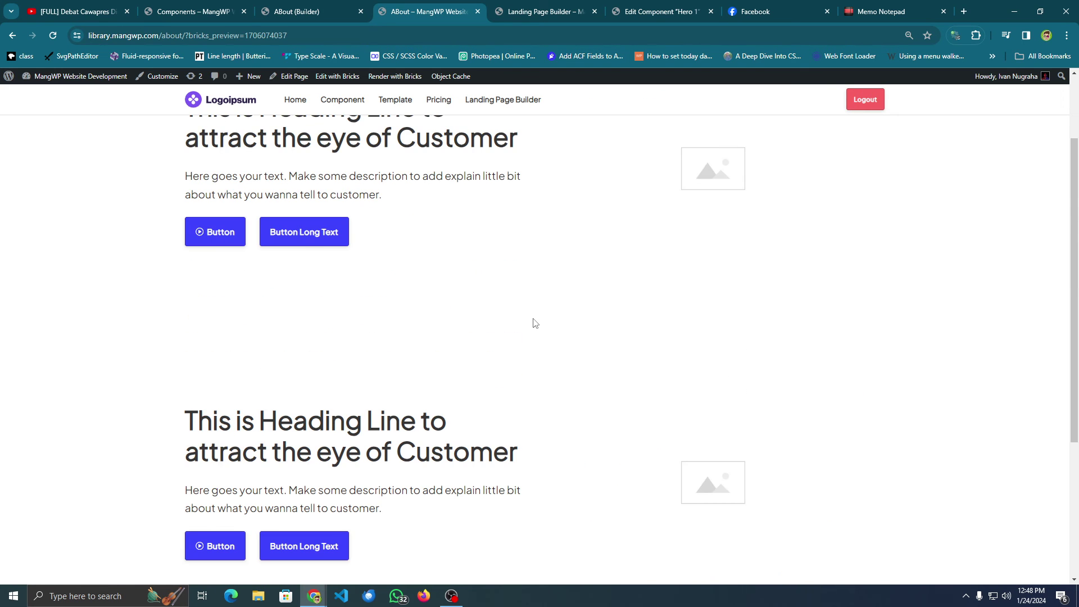
scroll(535, 323, "down", 3)
scroll(535, 323, "up", 5)
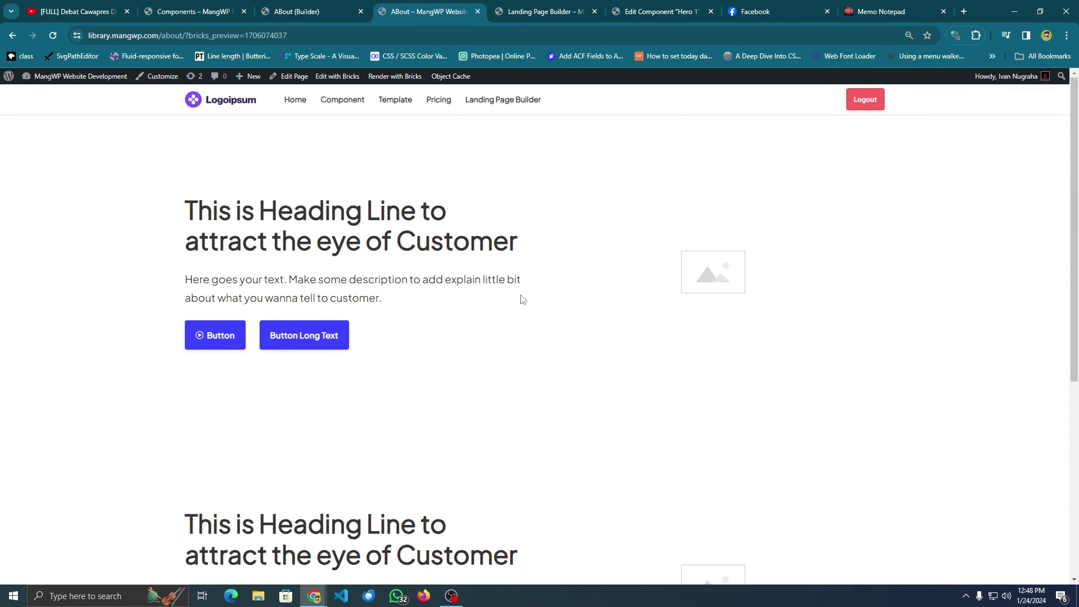
left_click(287, 5)
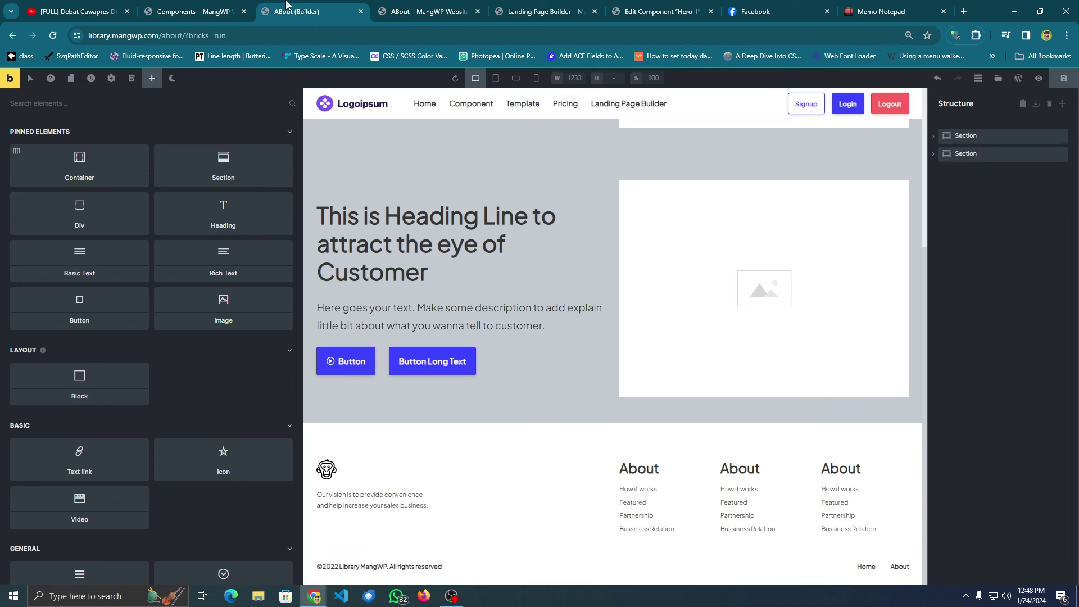
Restore the Landing Page Builder window and scroll over its hero and four-card row
left_click(1014, 12)
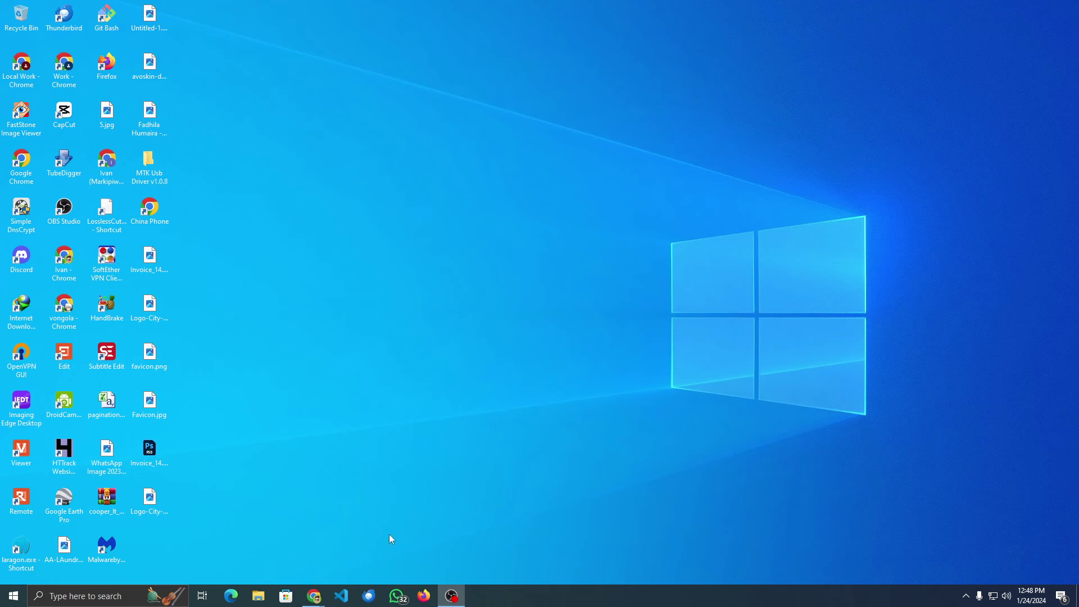
mouse_move(313, 596)
left_click(351, 555)
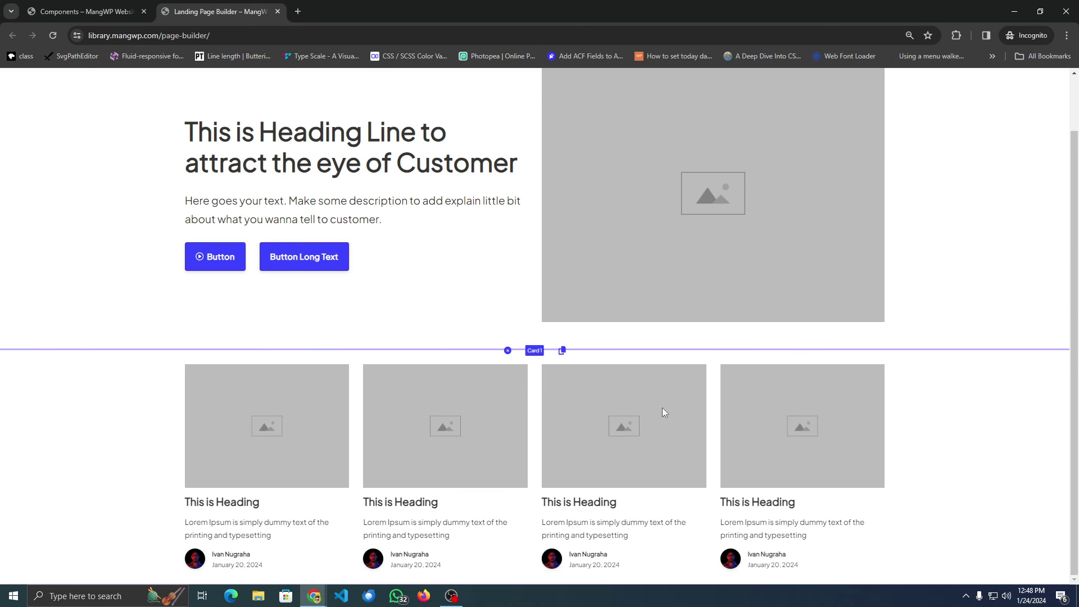
scroll(946, 285, "up", 1)
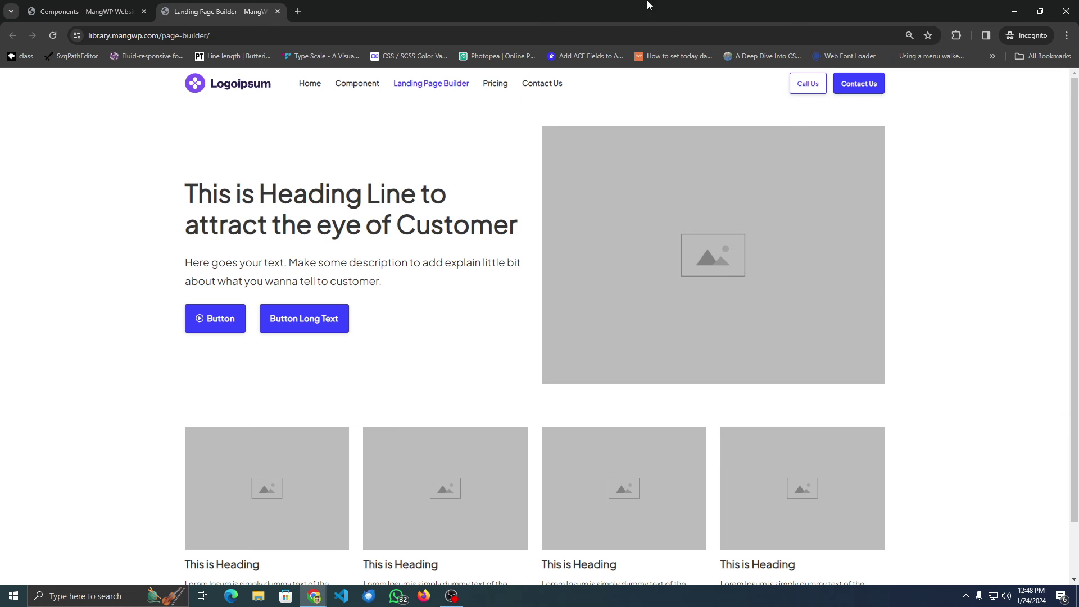
scroll(574, 224, "down", 1)
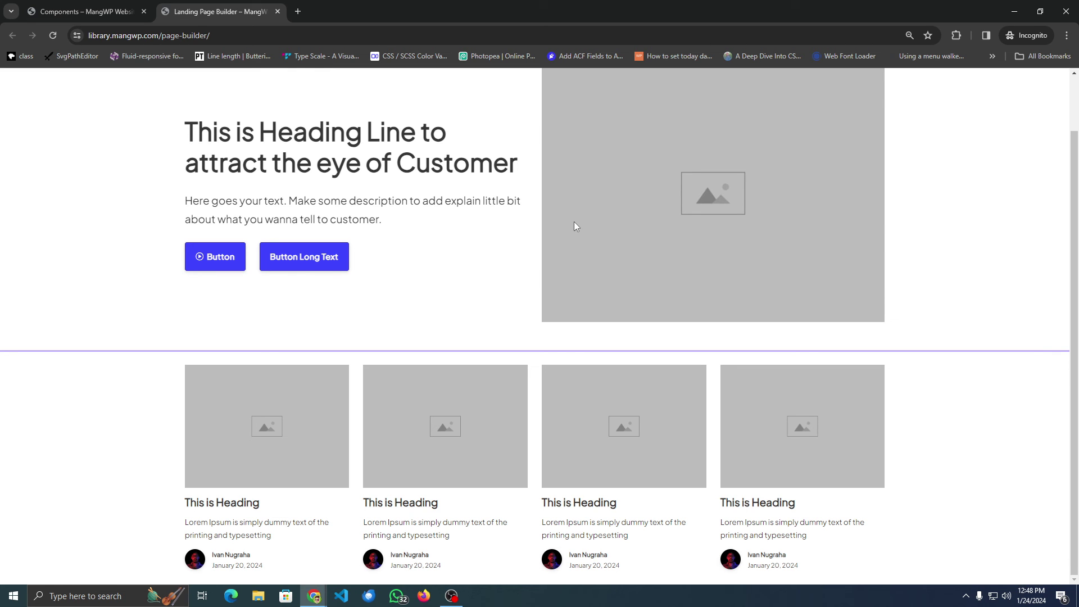
scroll(574, 222, "up", 1)
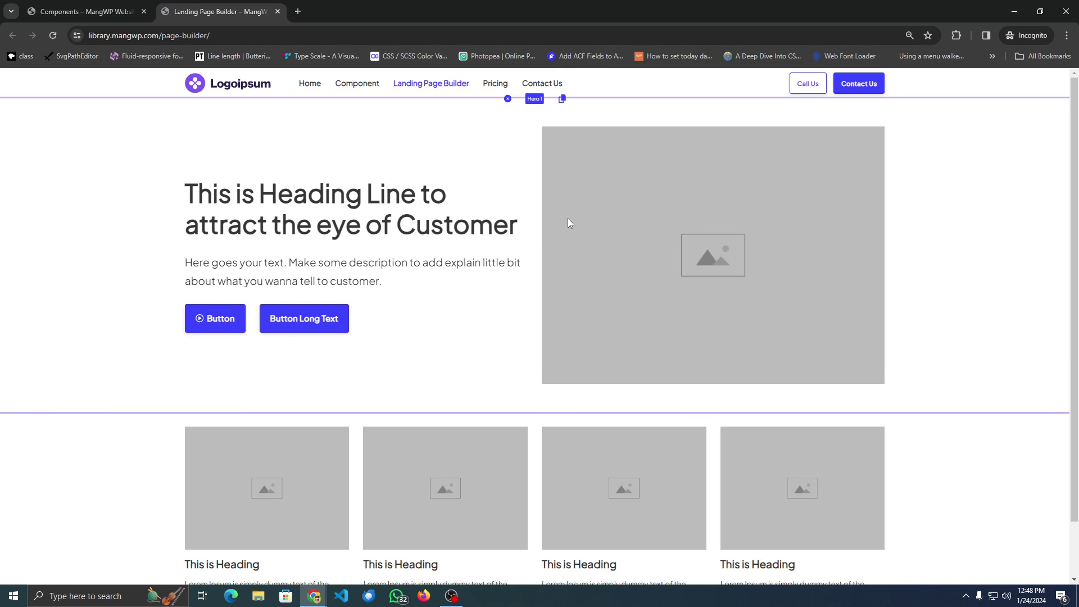
scroll(120, 332, "down", 1)
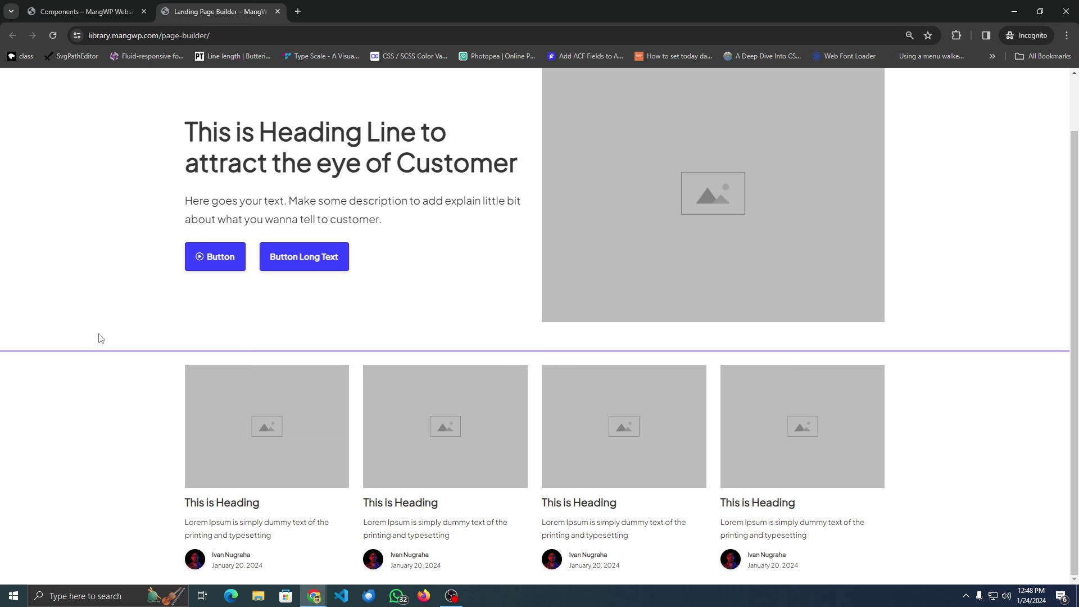
scroll(101, 338, "up", 1)
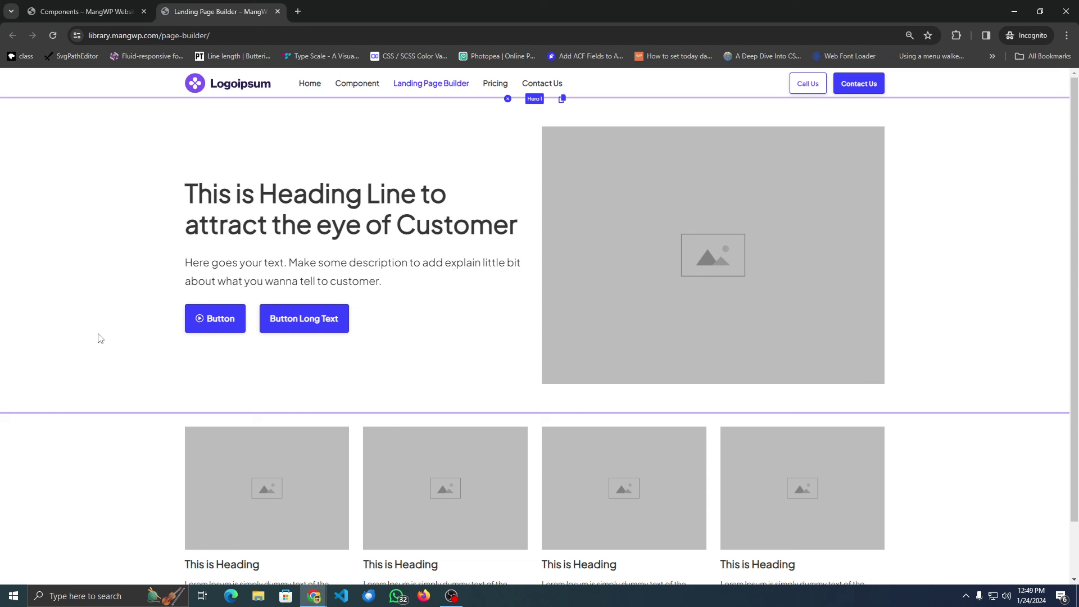
scroll(98, 337, "down", 1)
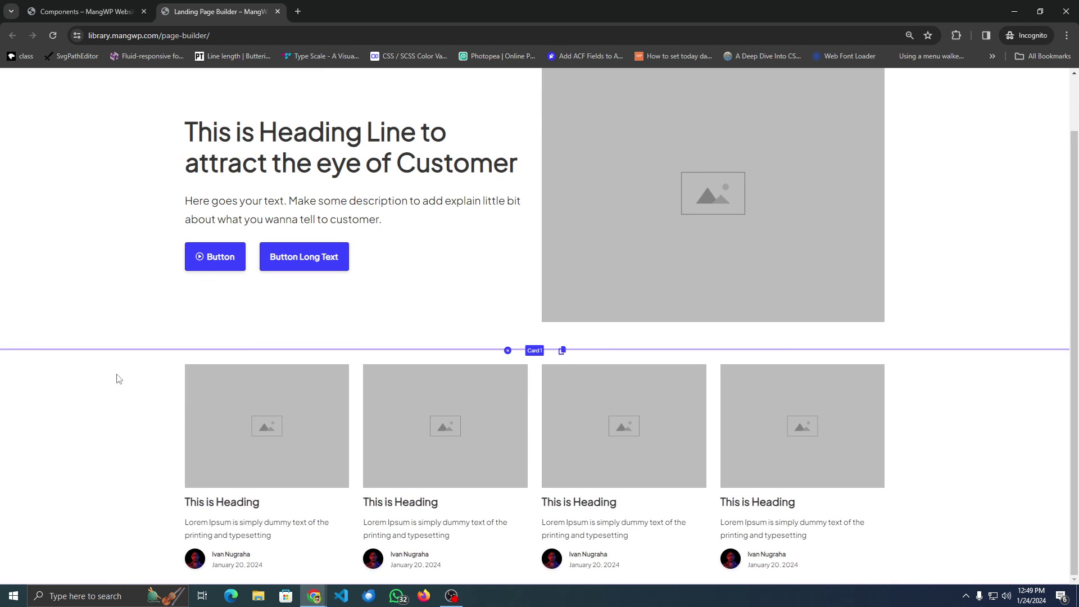
scroll(116, 375, "up", 1)
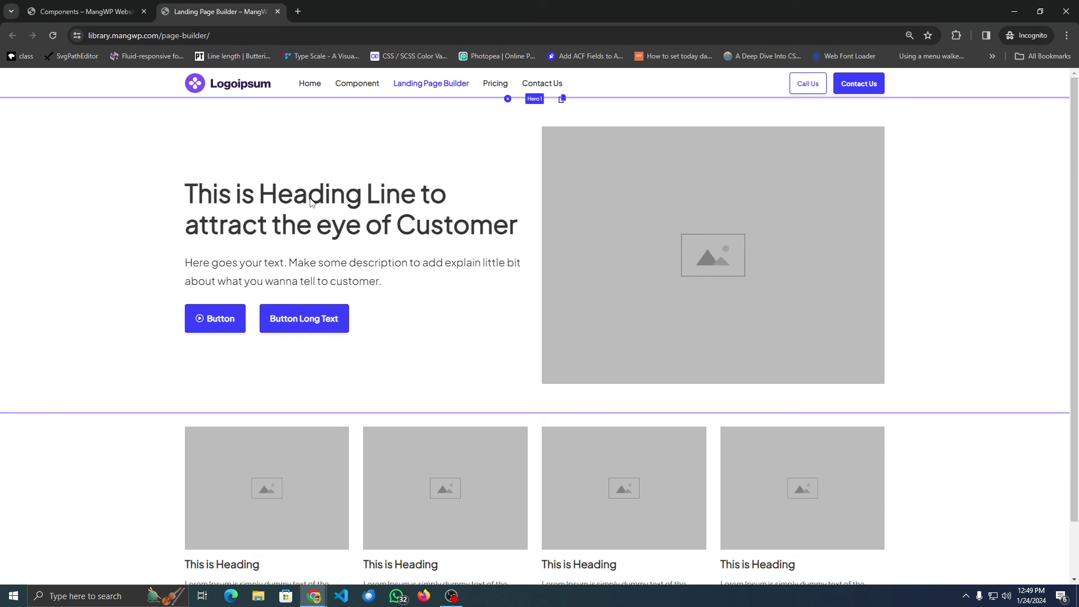
scroll(236, 269, "down", 1)
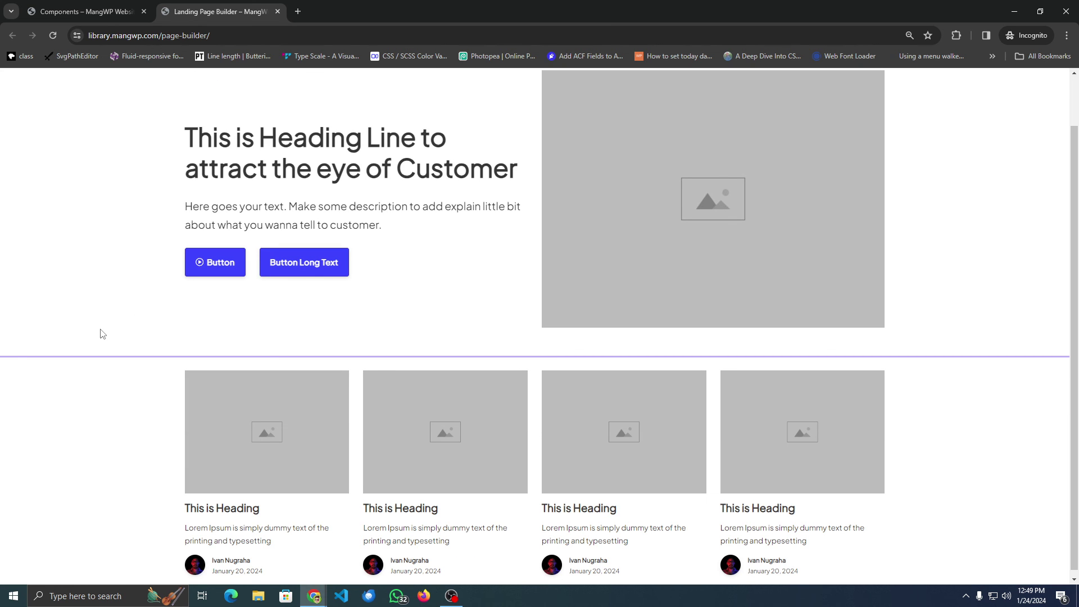
scroll(102, 331, "up", 1)
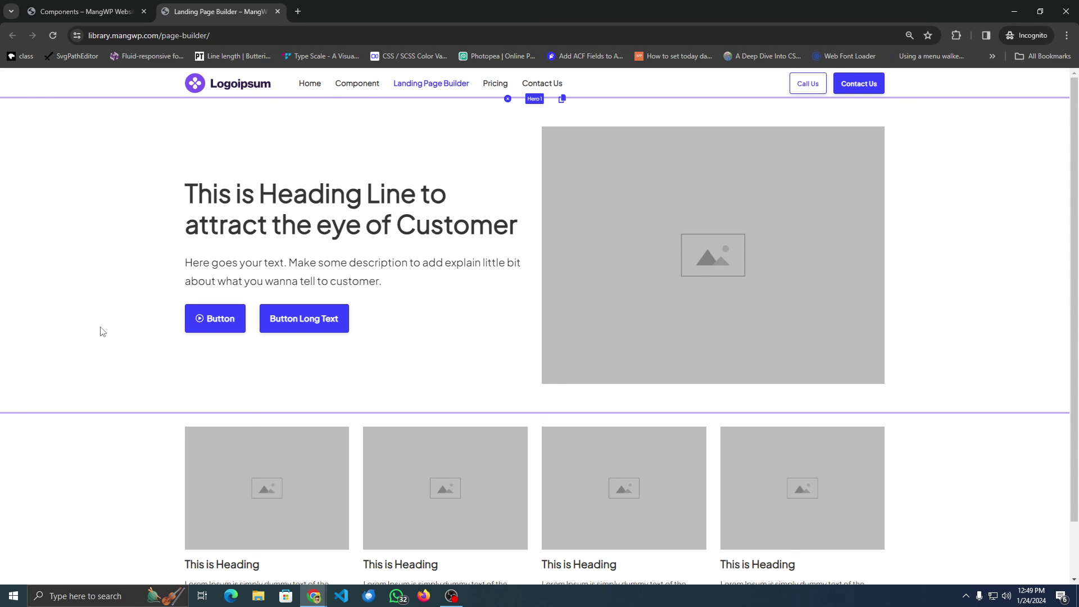
scroll(103, 332, "down", 1)
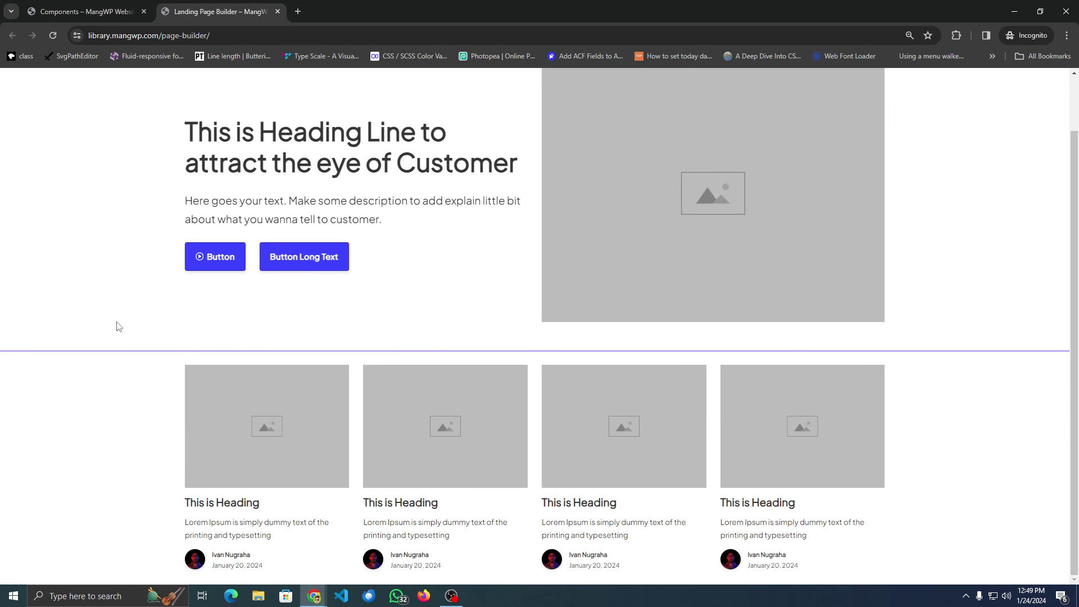
scroll(118, 327, "up", 1)
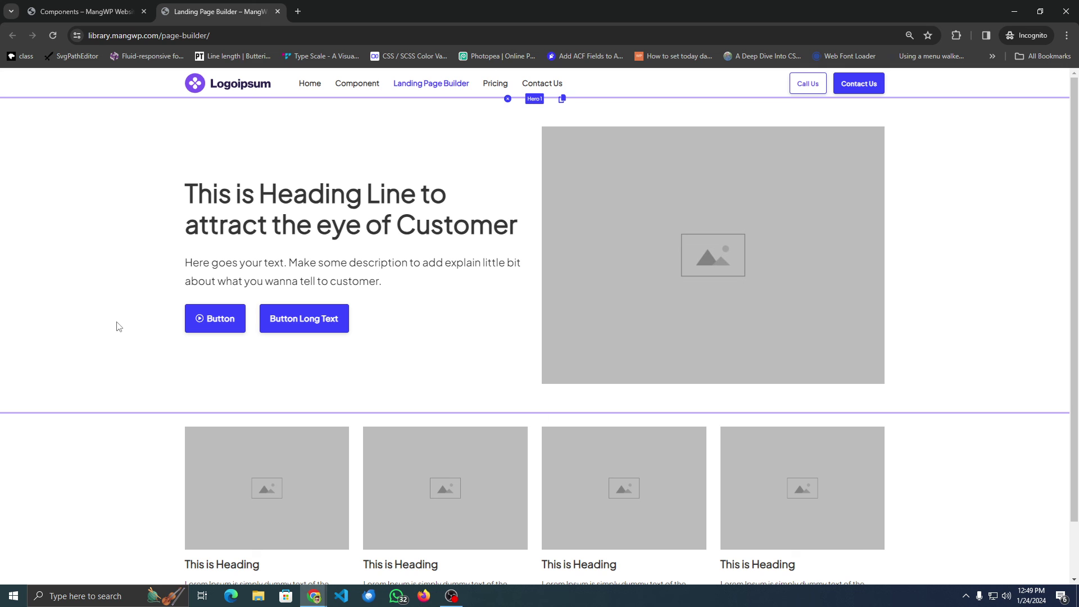